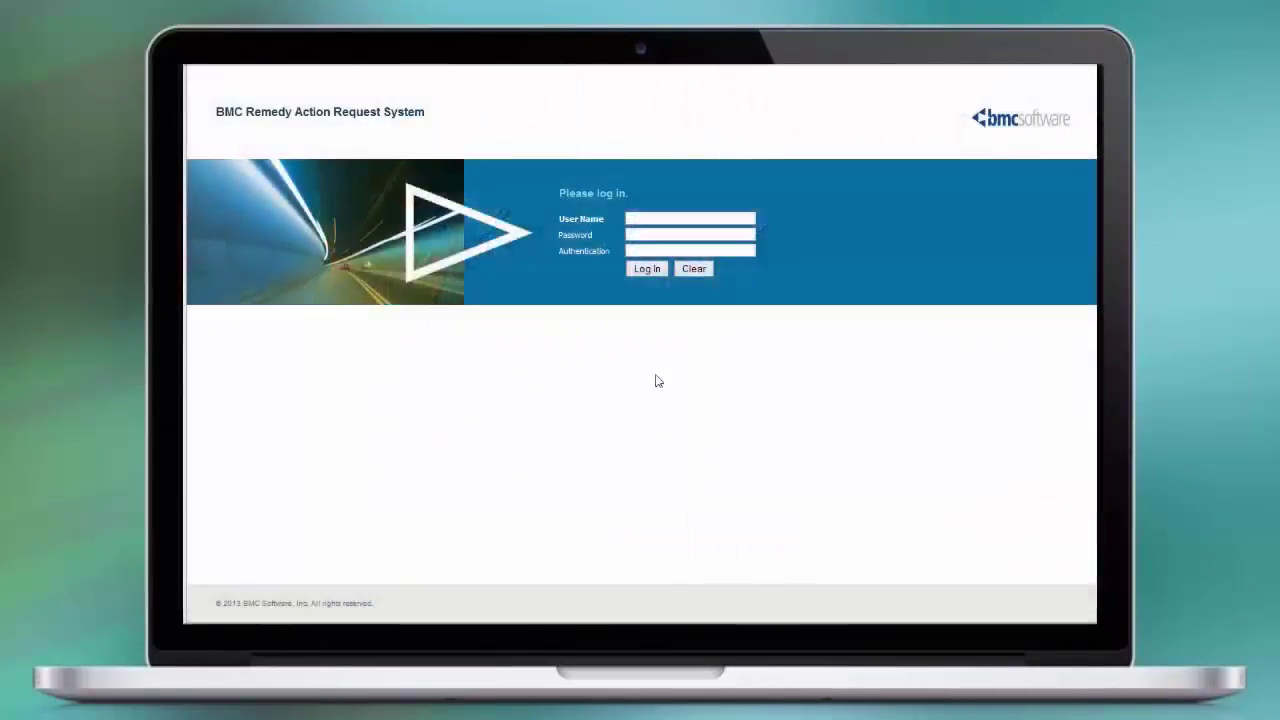
# Log in with the administrator user name and password, then open the Applications menu toward Administrator Console
pyautogui.click(666, 217)
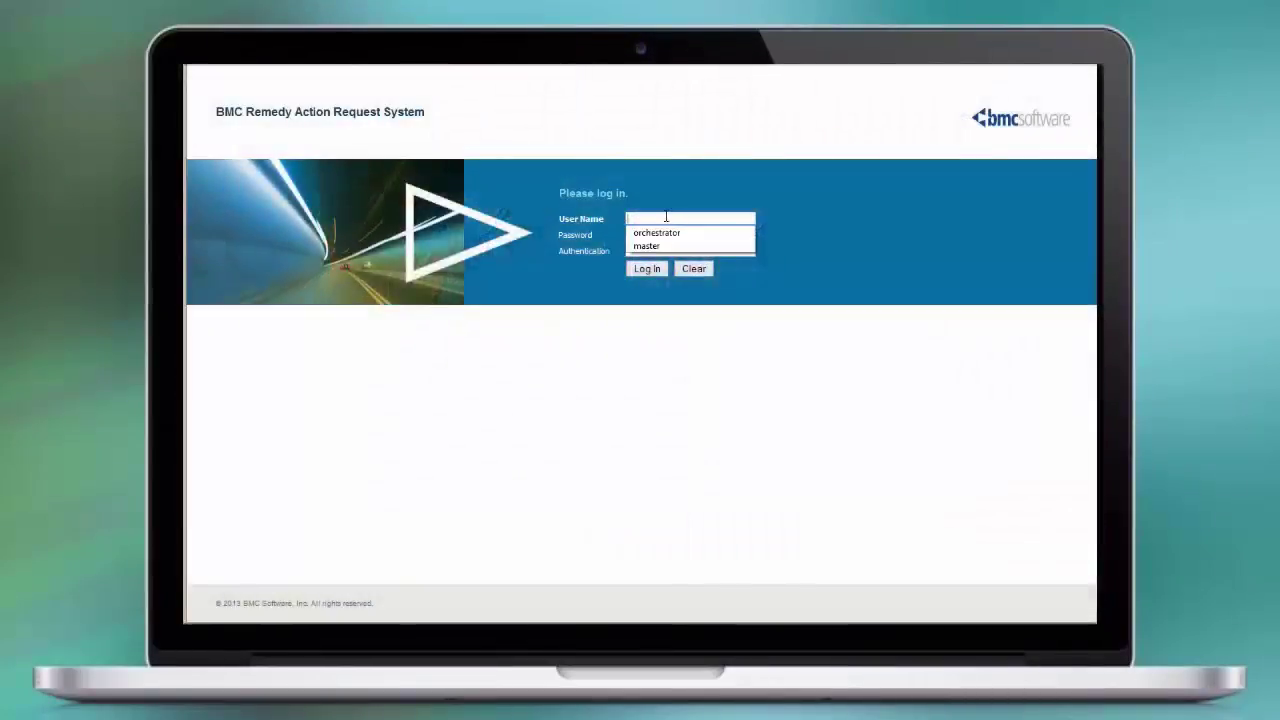
pyautogui.press('Tab')
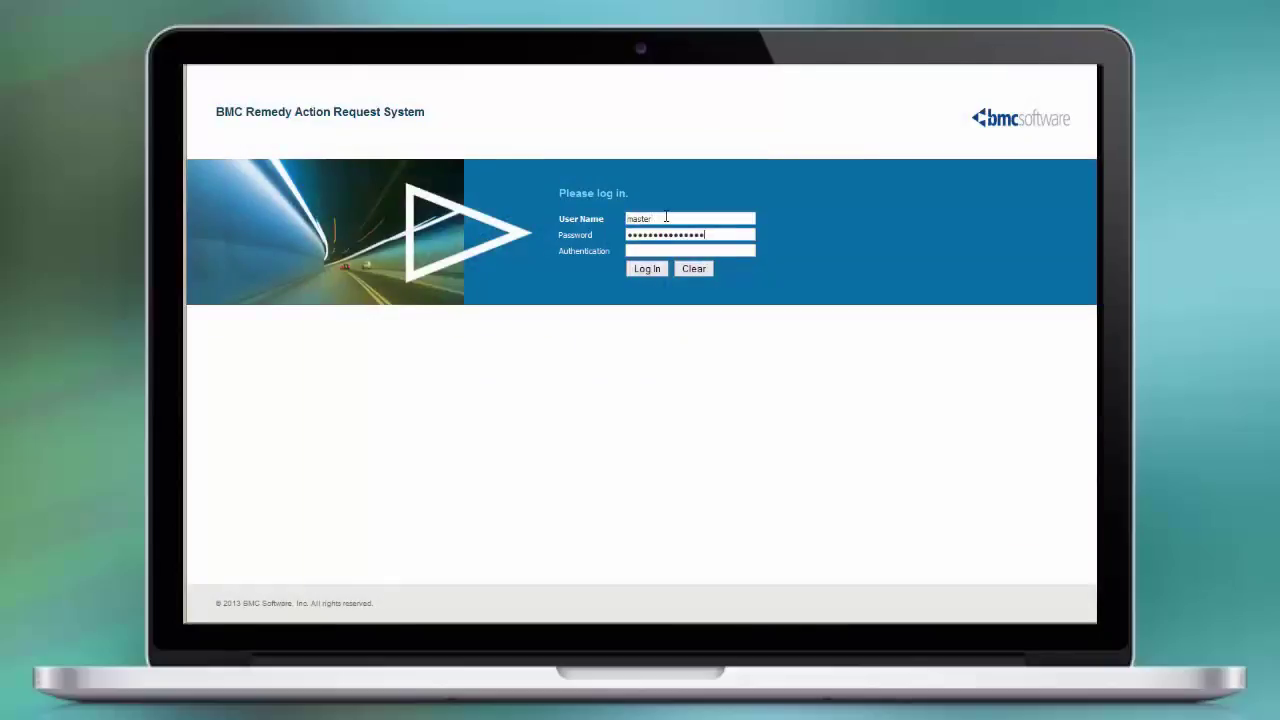
pyautogui.press('BackSpace')
pyautogui.press('BackSpace')
pyautogui.press('BackSpace')
pyautogui.press('BackSpace')
pyautogui.press('BackSpace')
pyautogui.press('BackSpace')
pyautogui.press('BackSpace')
pyautogui.press('BackSpace')
pyautogui.press('BackSpace')
pyautogui.press('BackSpace')
pyautogui.press('BackSpace')
pyautogui.press('BackSpace')
pyautogui.press('BackSpace')
pyautogui.press('BackSpace')
pyautogui.press('BackSpace')
pyautogui.press('BackSpace')
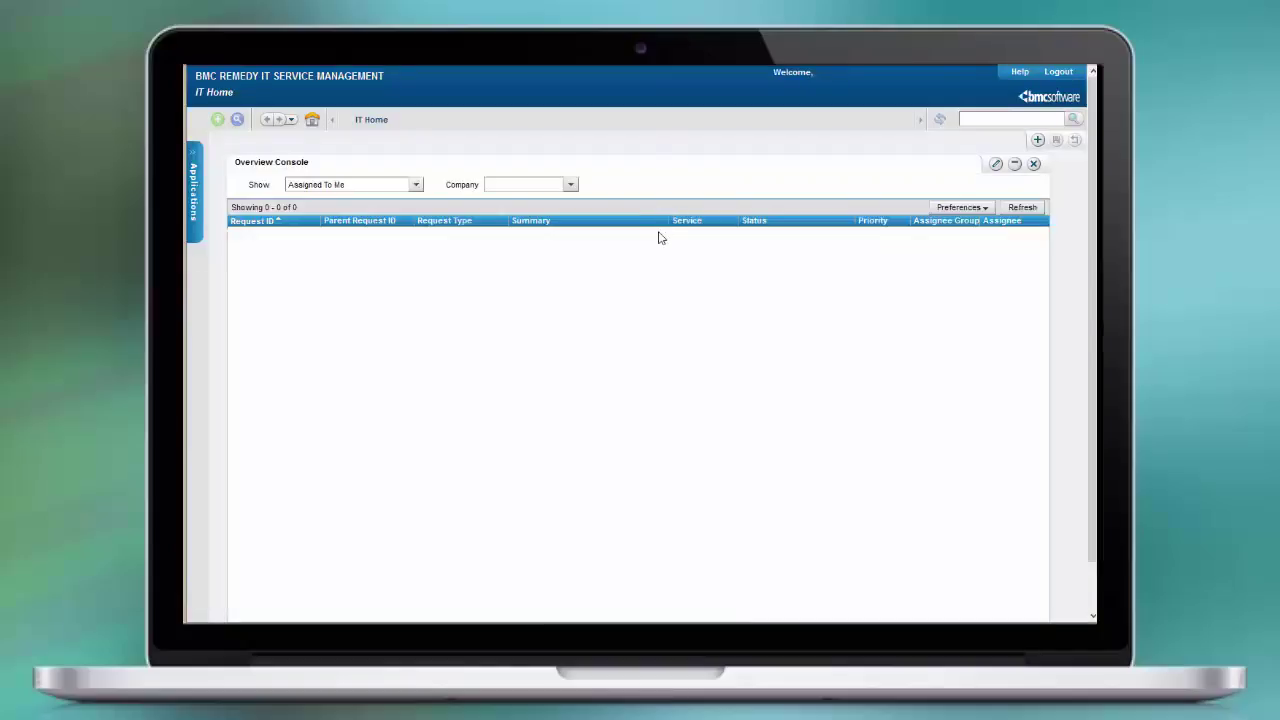
pyautogui.click(196, 157)
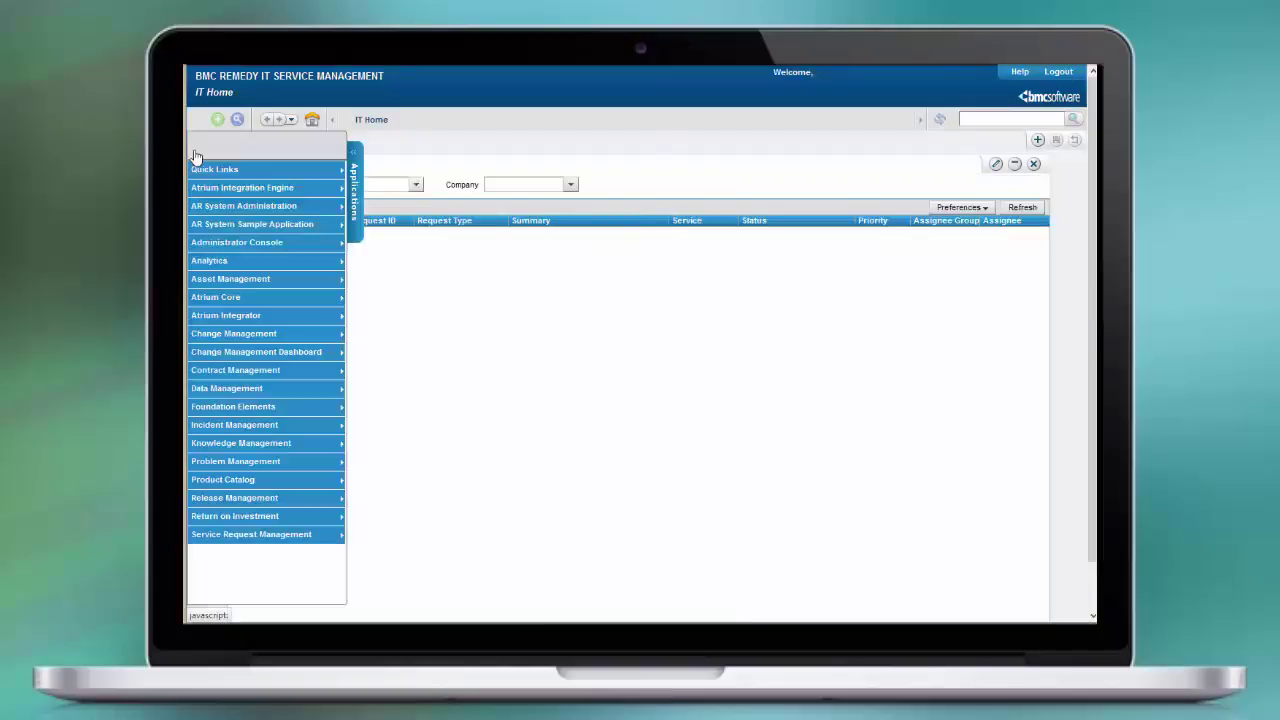
pyautogui.moveTo(275, 246)
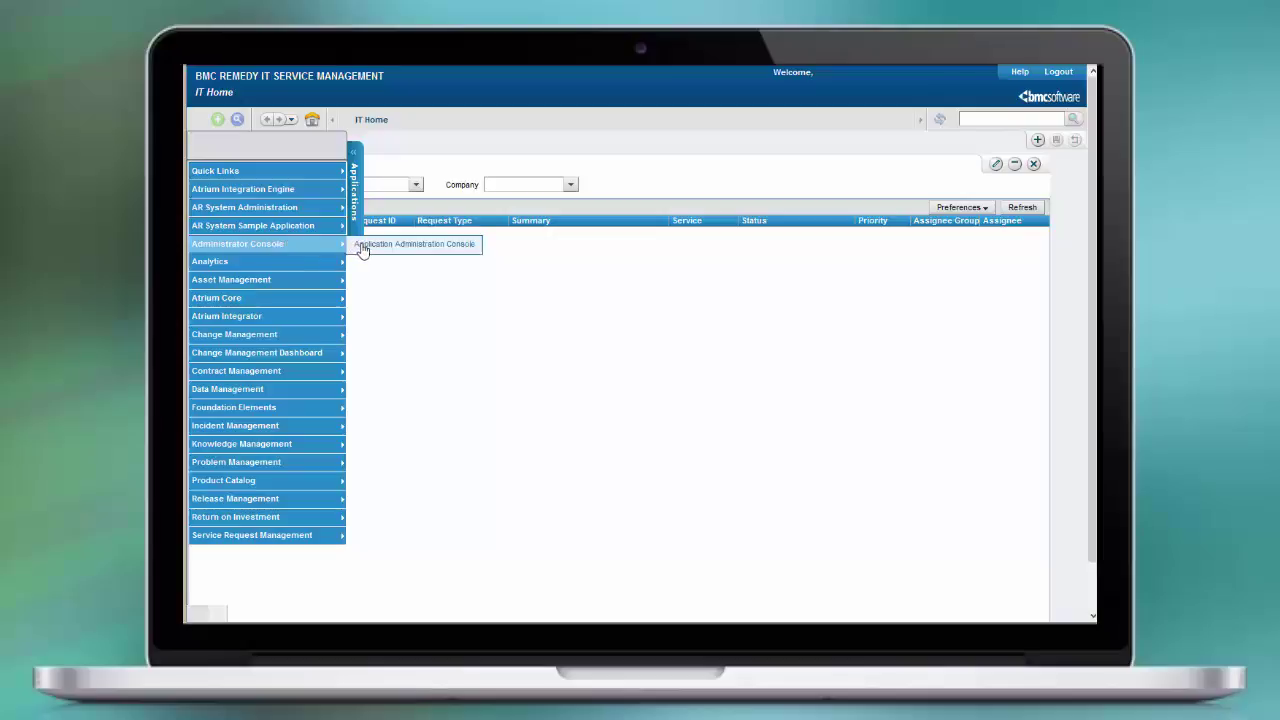
# In the Application Administration Console, pick Lumberjack IT Services and view its existing support groups
pyautogui.click(400, 244)
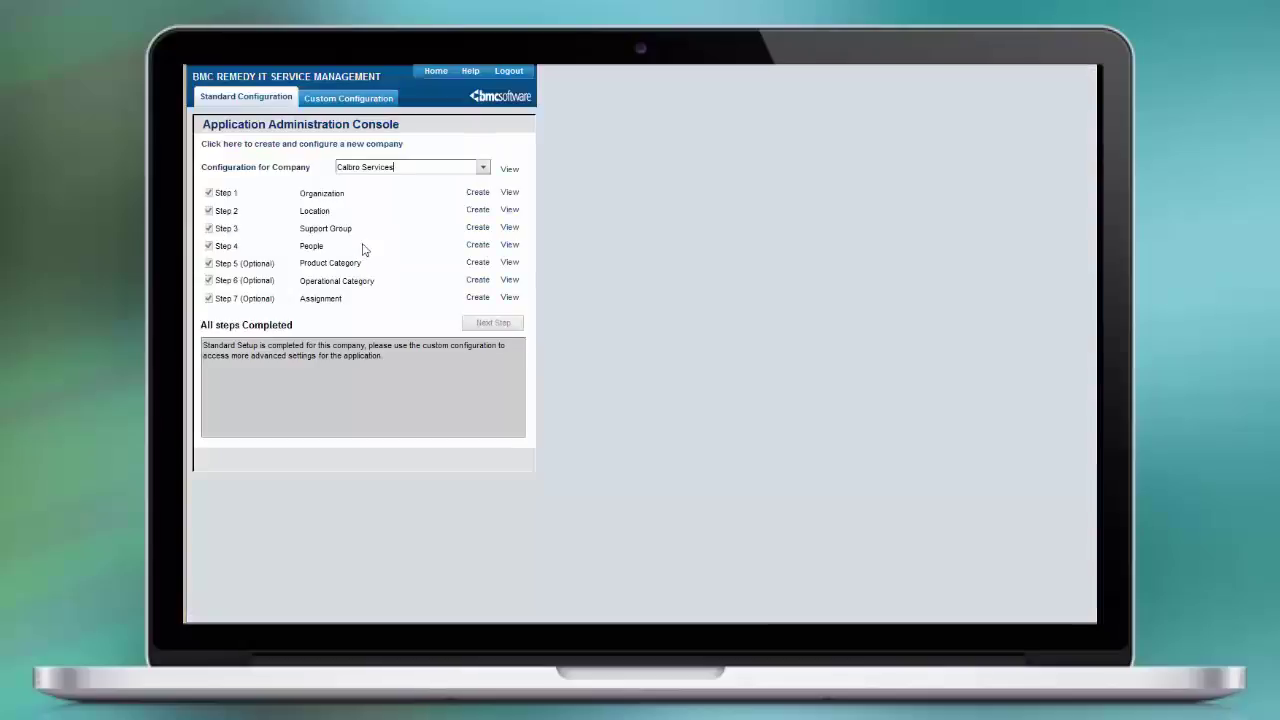
pyautogui.click(482, 170)
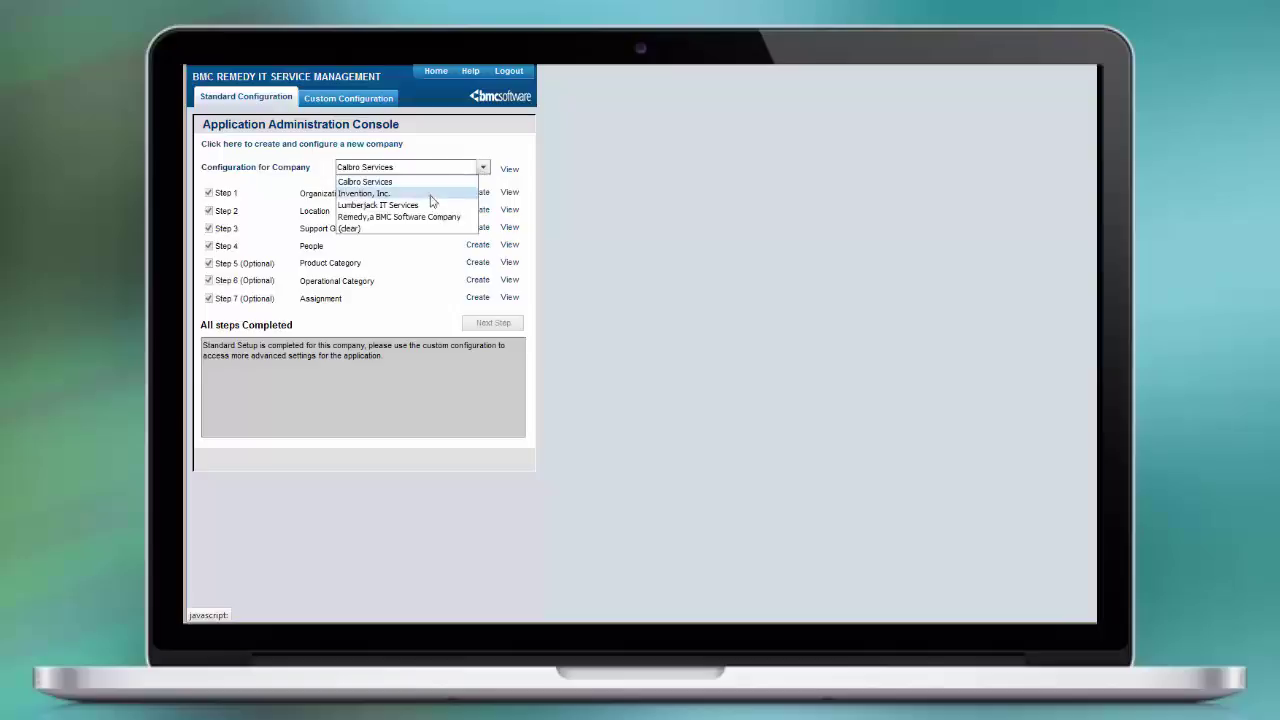
pyautogui.click(416, 208)
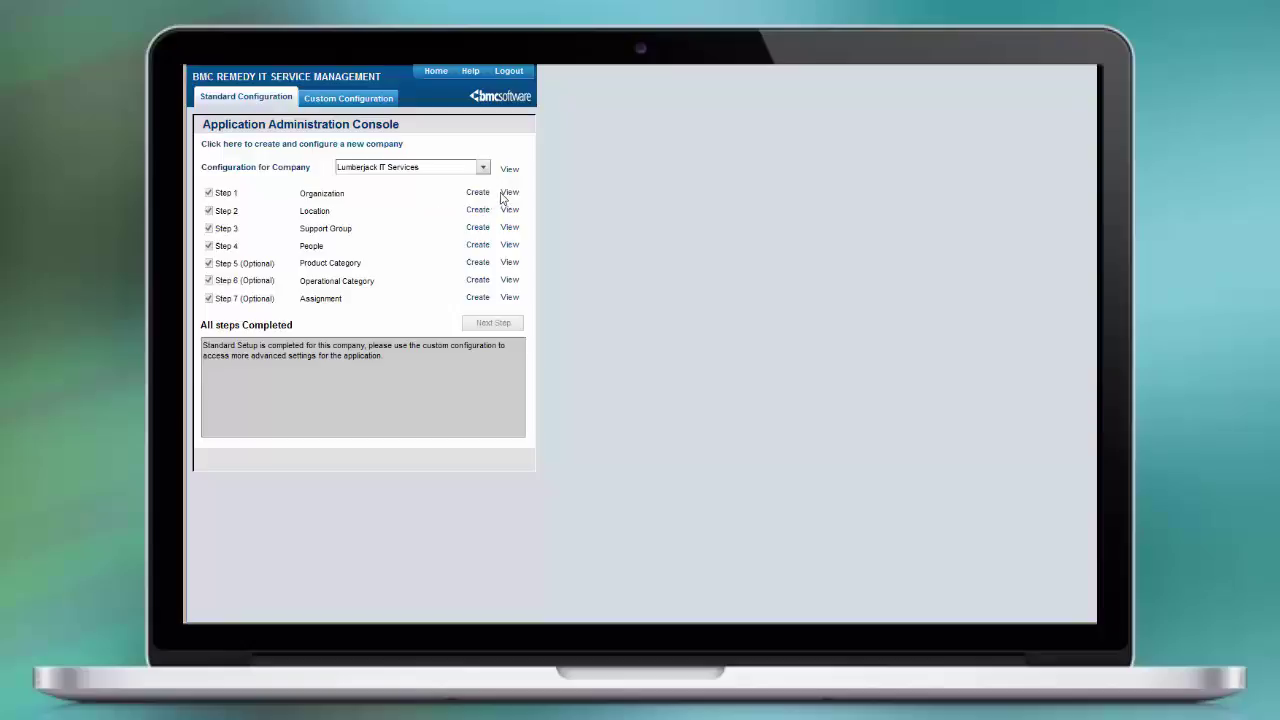
pyautogui.click(509, 228)
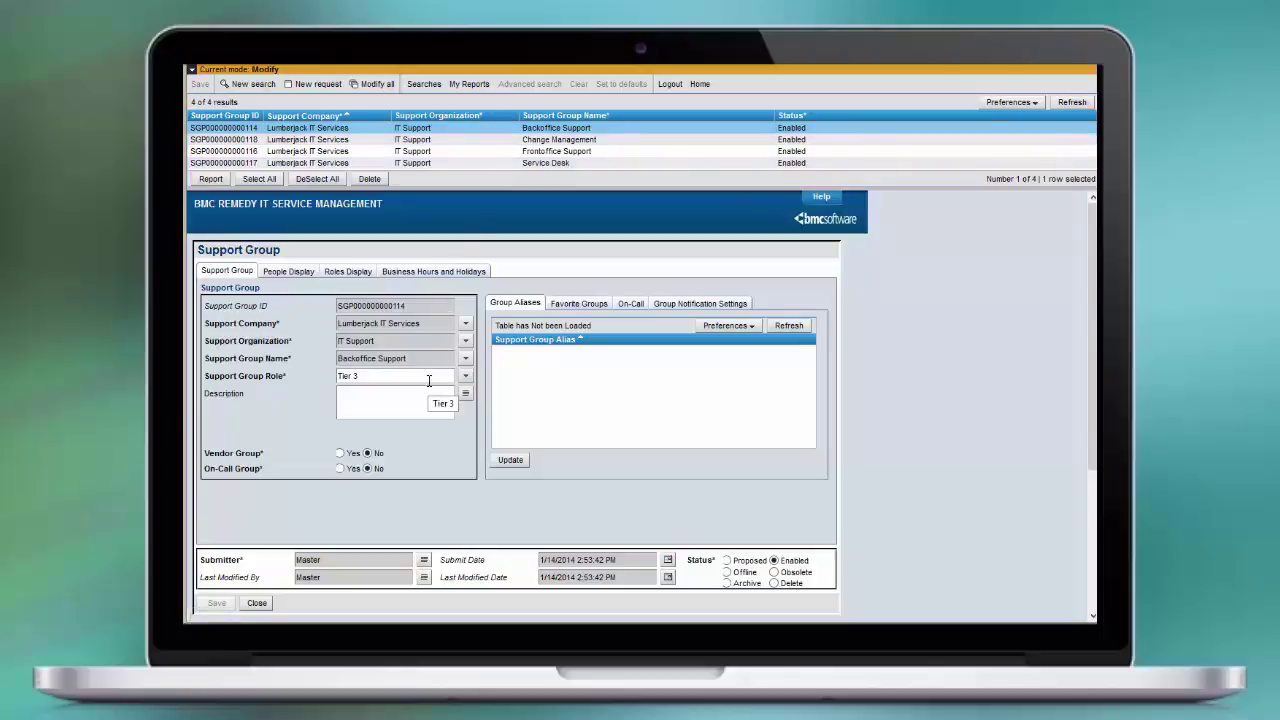
# Open the TrueSight integration user's People record and set its Login/Access License Type to Fixed
pyautogui.click(258, 603)
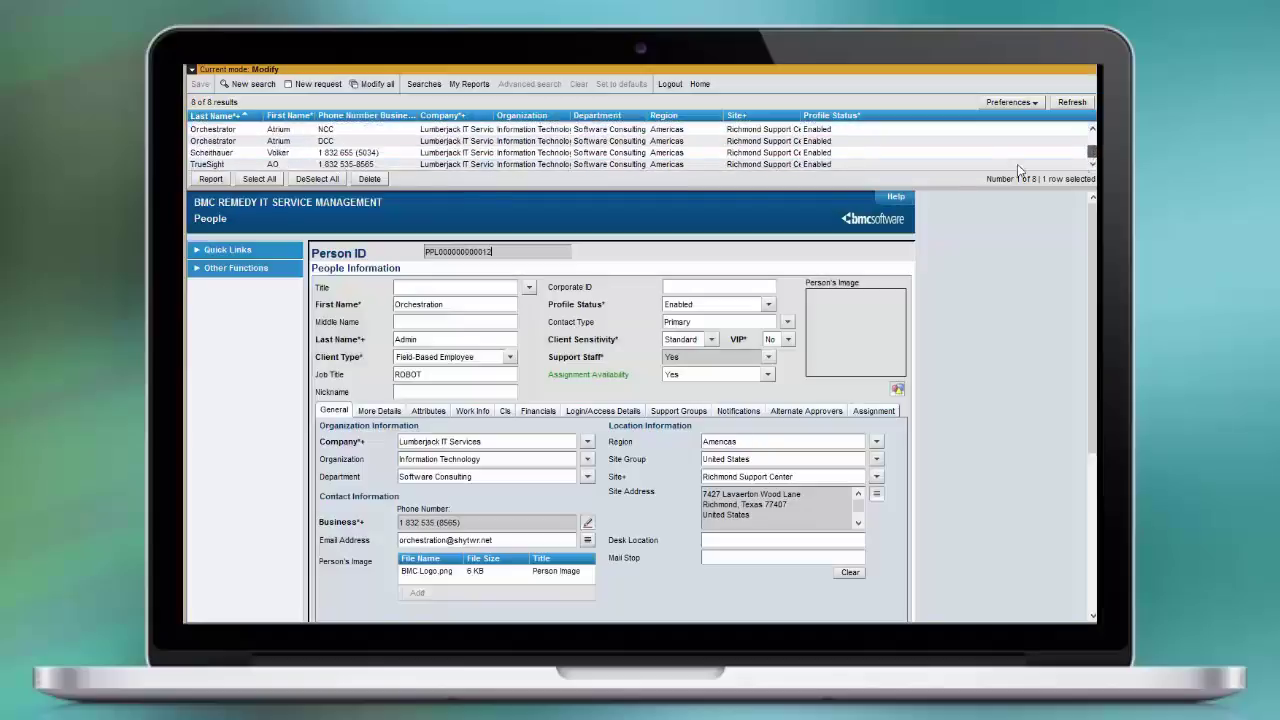
pyautogui.click(855, 164)
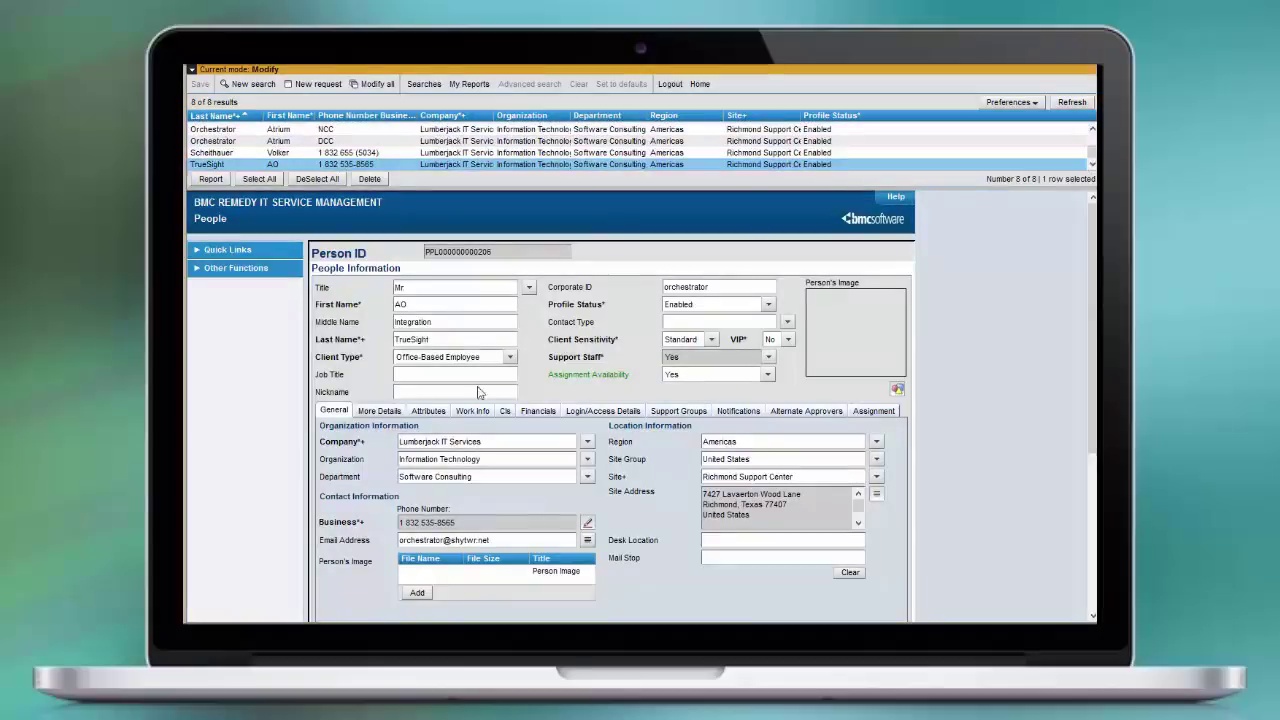
pyautogui.click(596, 416)
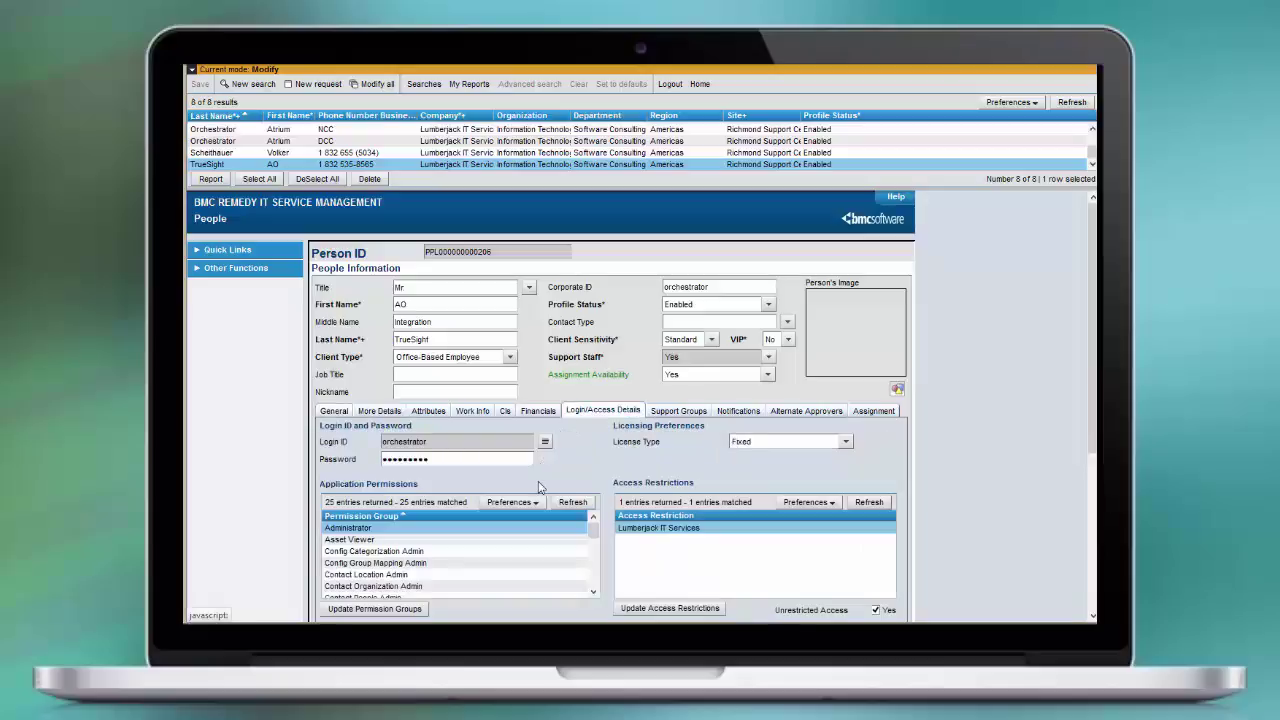
pyautogui.moveTo(448, 442); pyautogui.dragTo(365, 441)
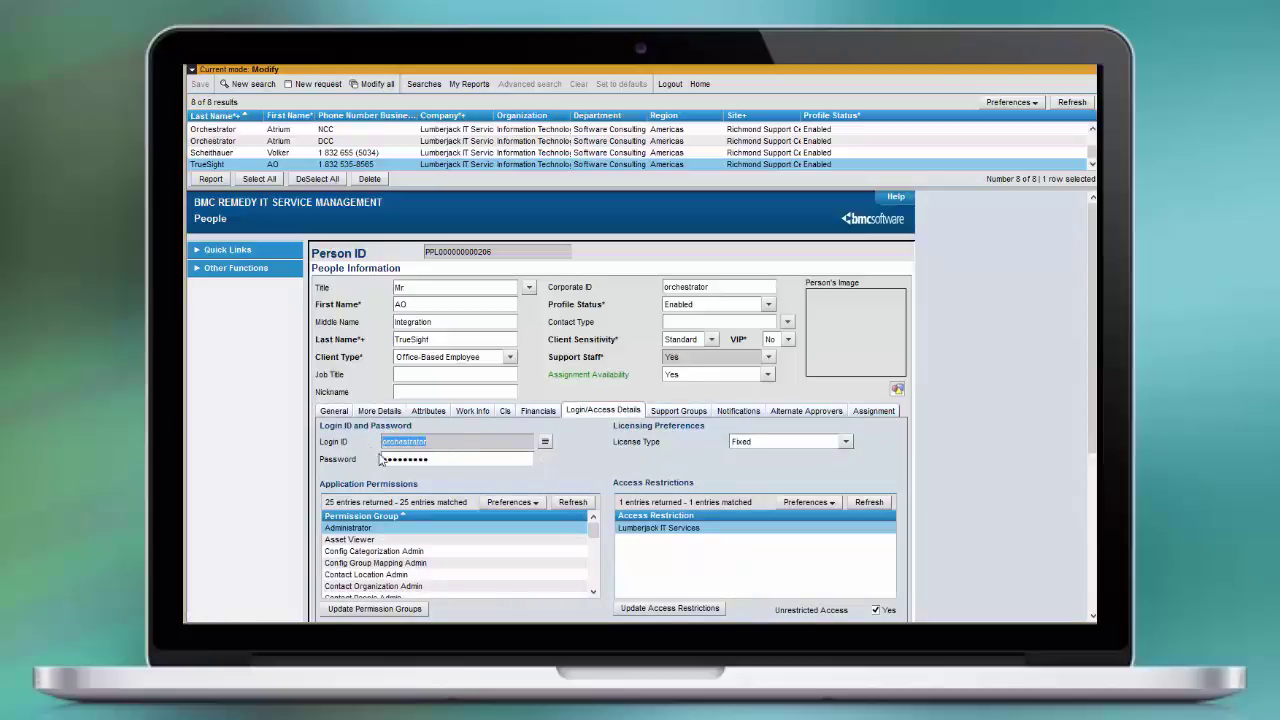
pyautogui.click(760, 441)
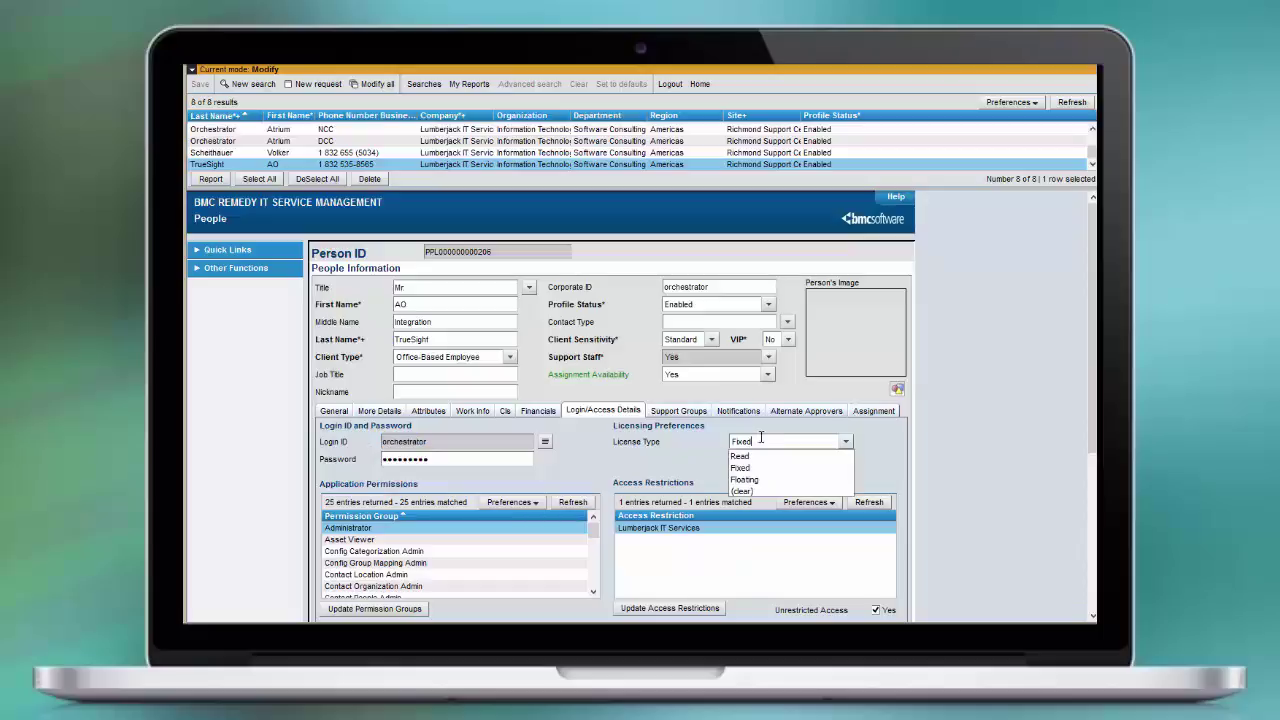
pyautogui.click(756, 468)
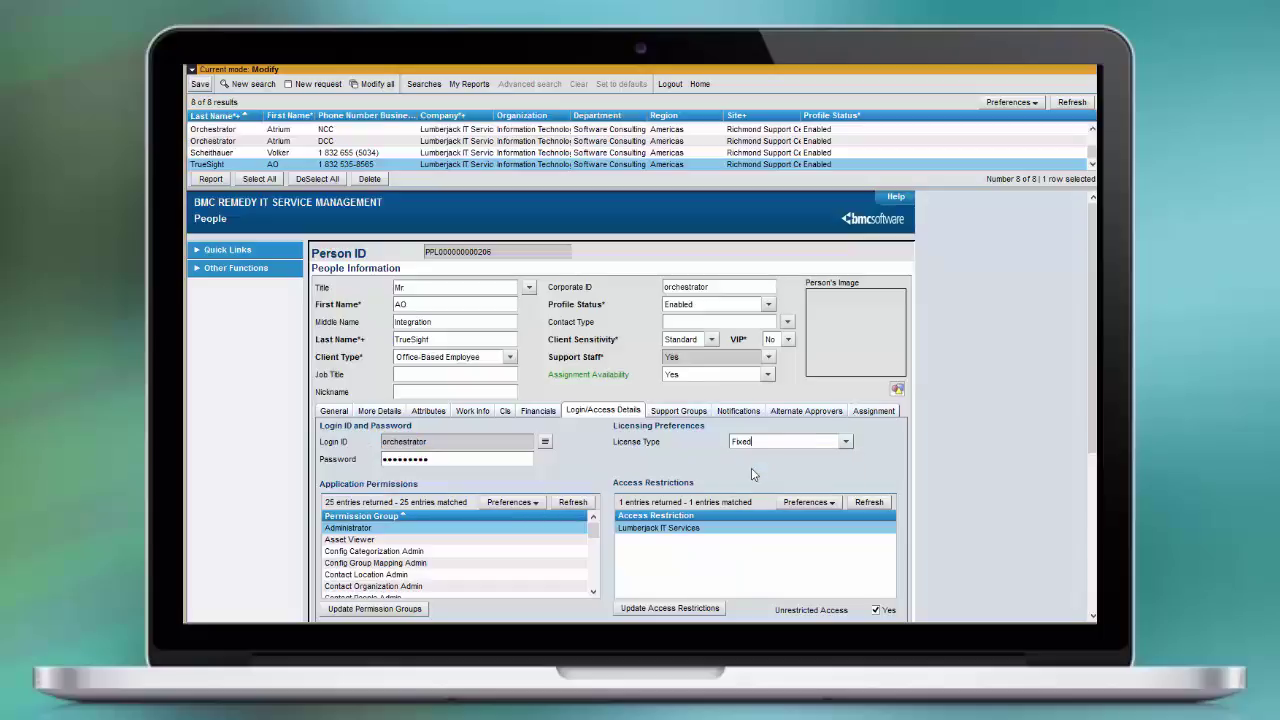
# Add the Infrastructure Change Config permission group with a Fixed license to the integration user
pyautogui.click(420, 610)
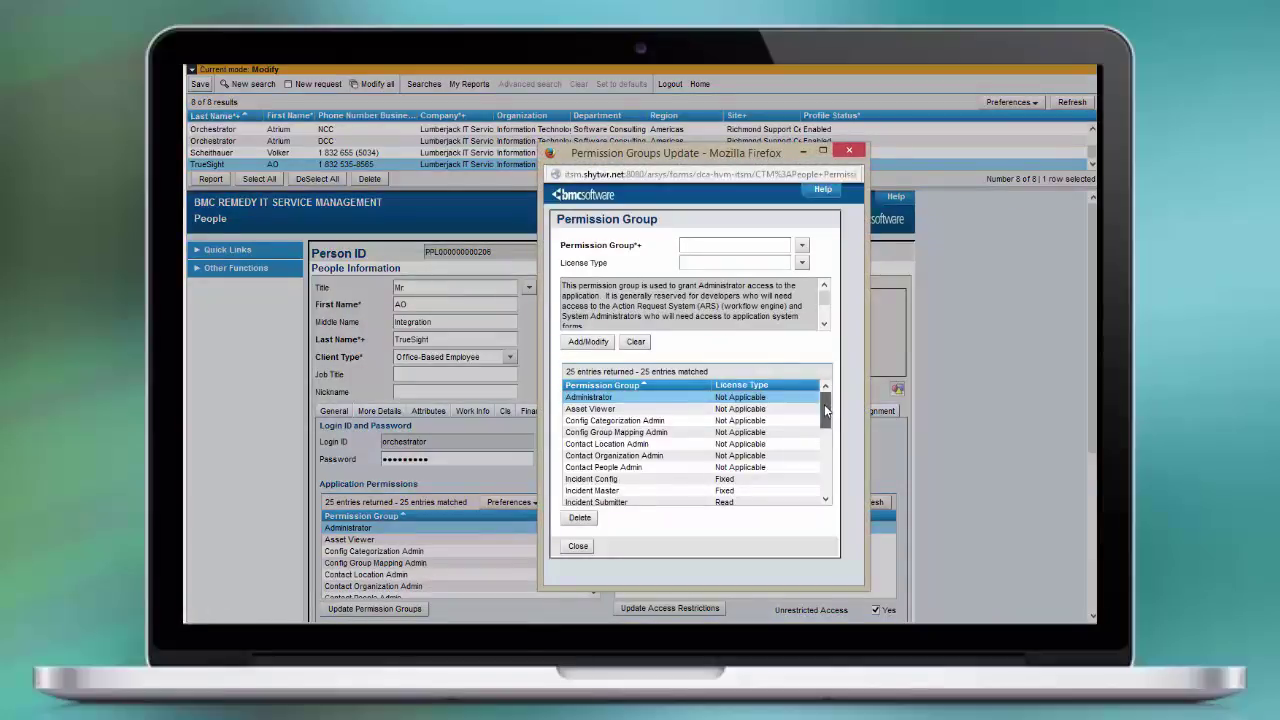
pyautogui.moveTo(825, 410)
pyautogui.mouseDown()
pyautogui.moveTo(828, 487)
pyautogui.moveTo(826, 398)
pyautogui.mouseUp()
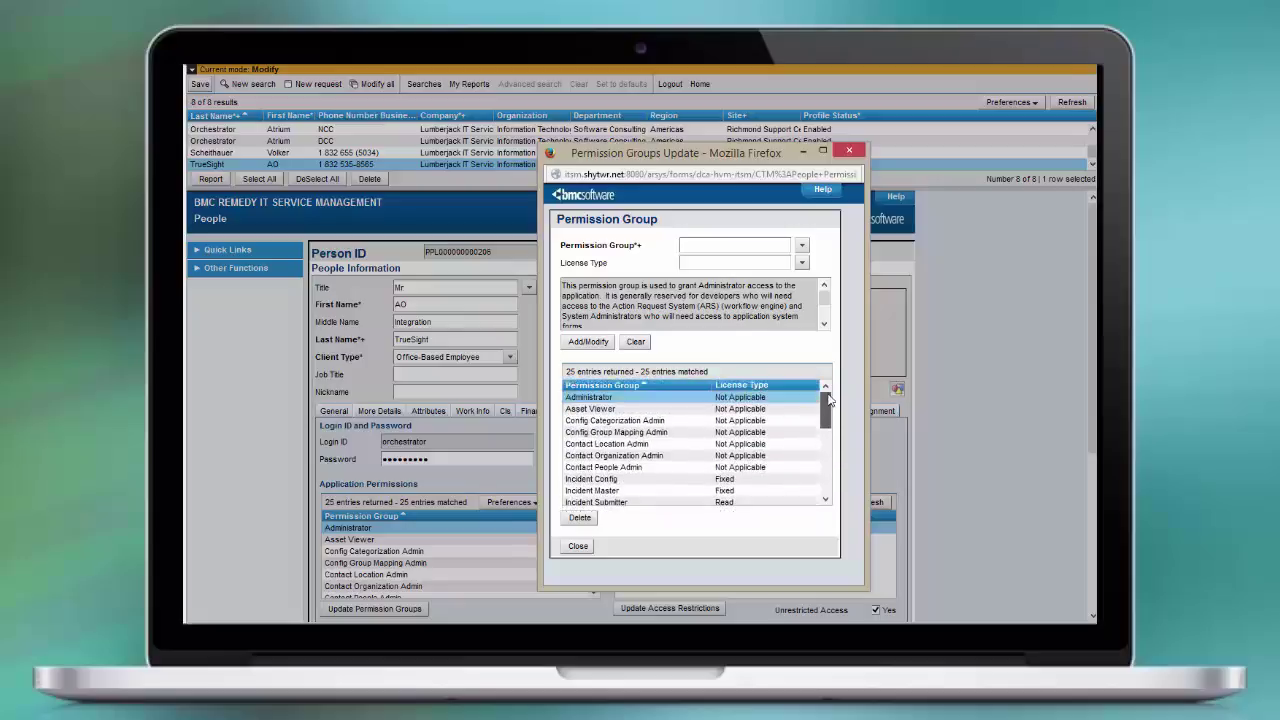
pyautogui.click(803, 248)
pyautogui.moveTo(810, 296)
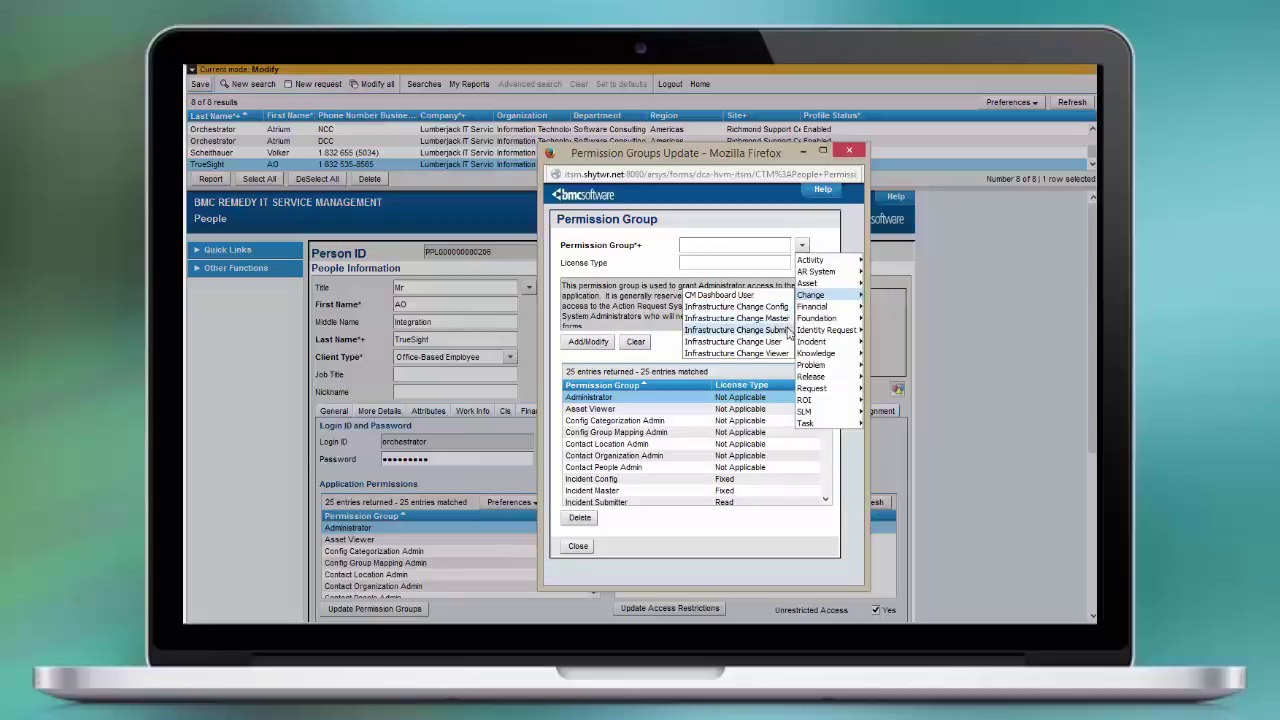
pyautogui.click(782, 306)
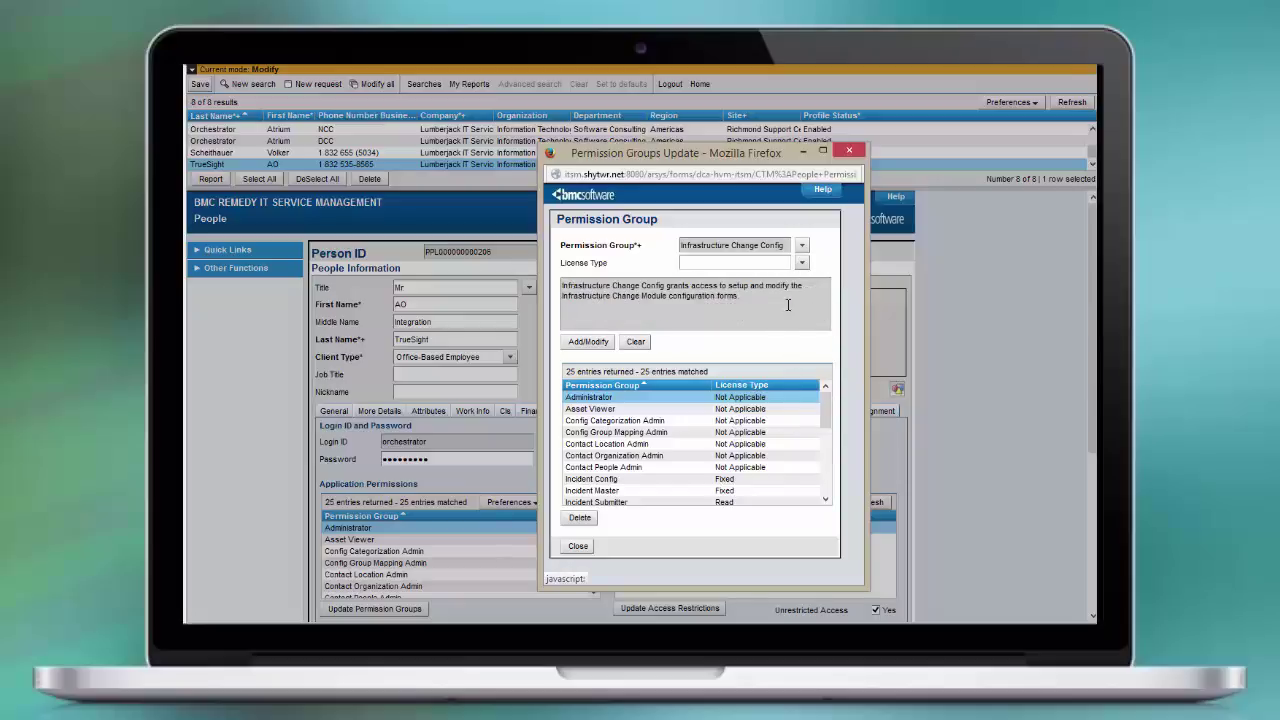
pyautogui.click(801, 262)
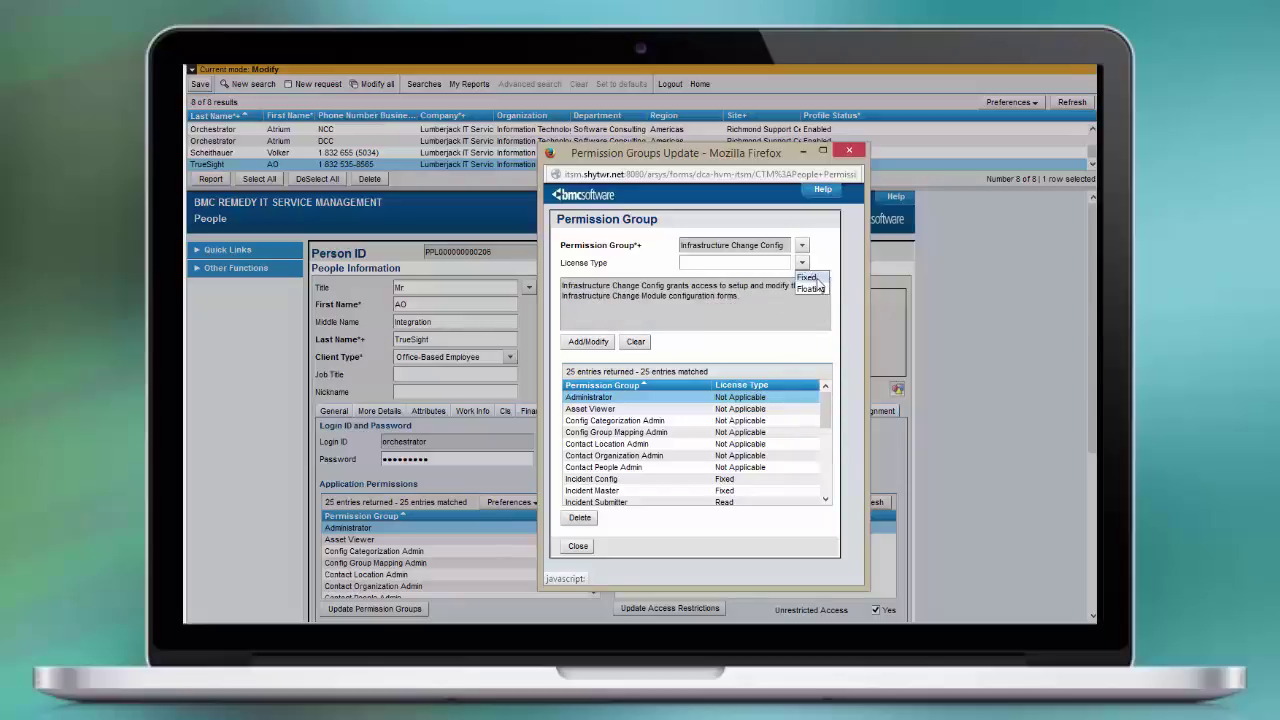
pyautogui.click(812, 277)
pyautogui.click(600, 344)
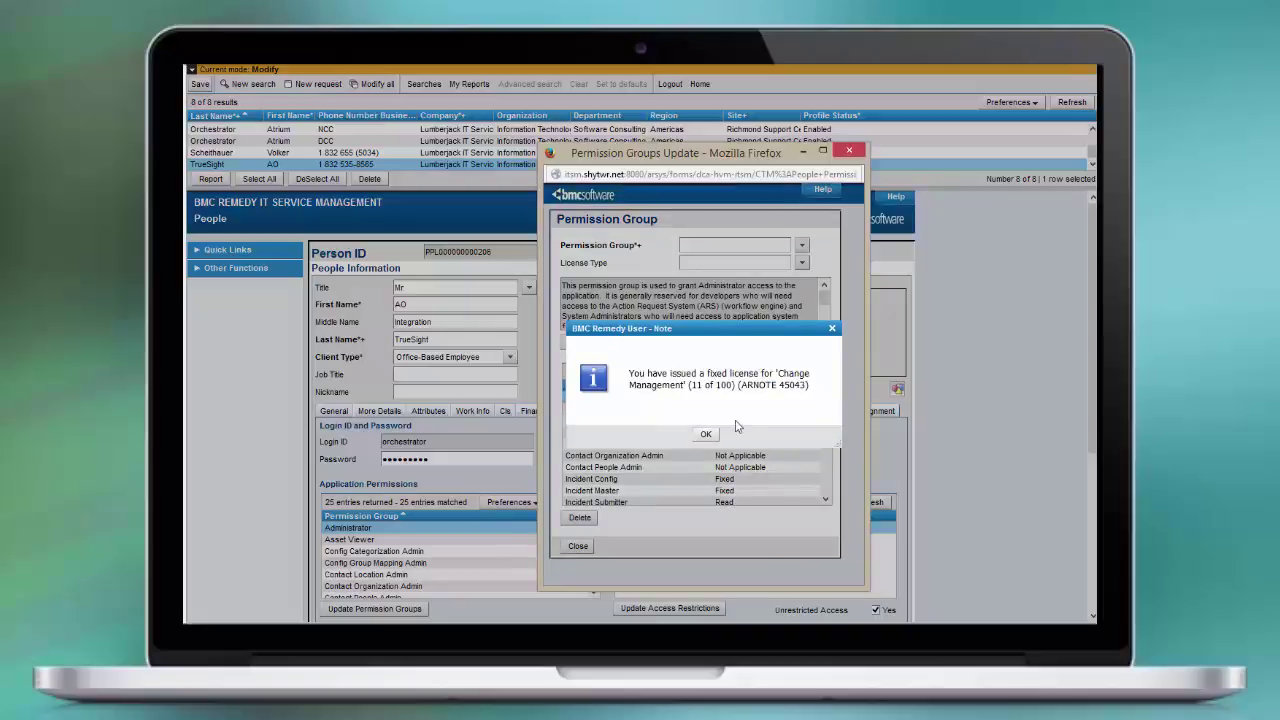
pyautogui.click(705, 436)
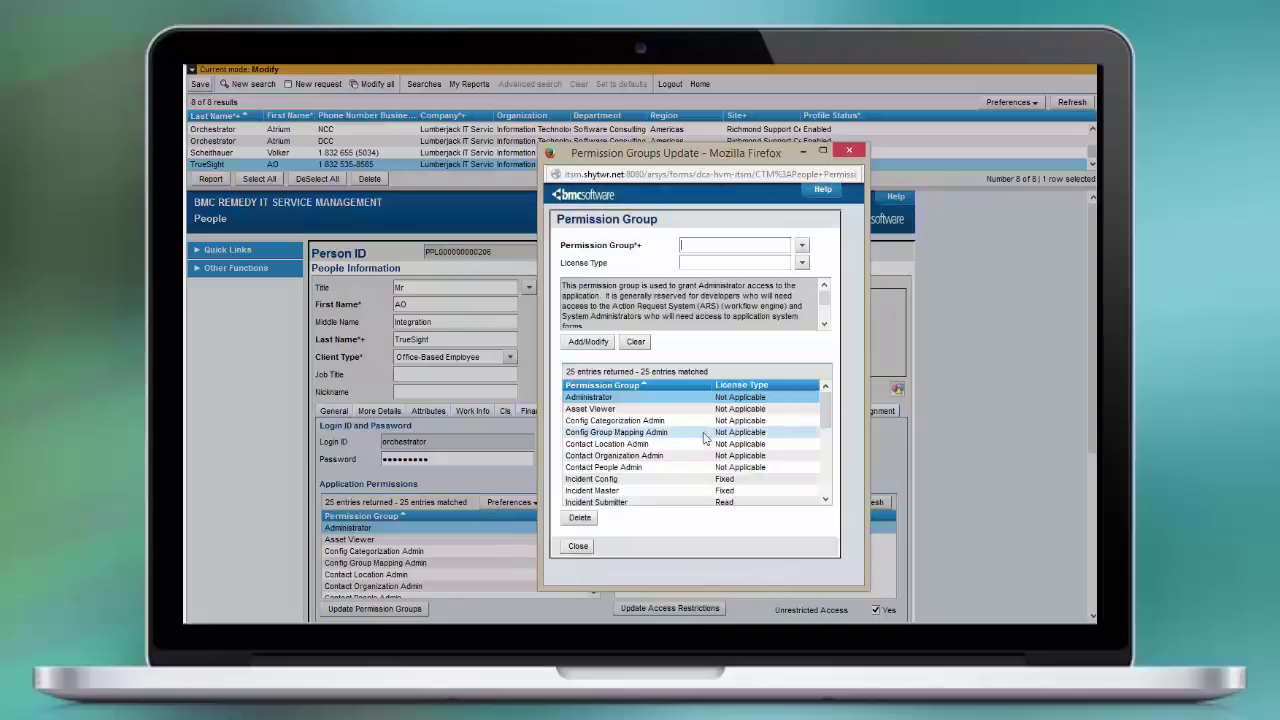
pyautogui.click(580, 547)
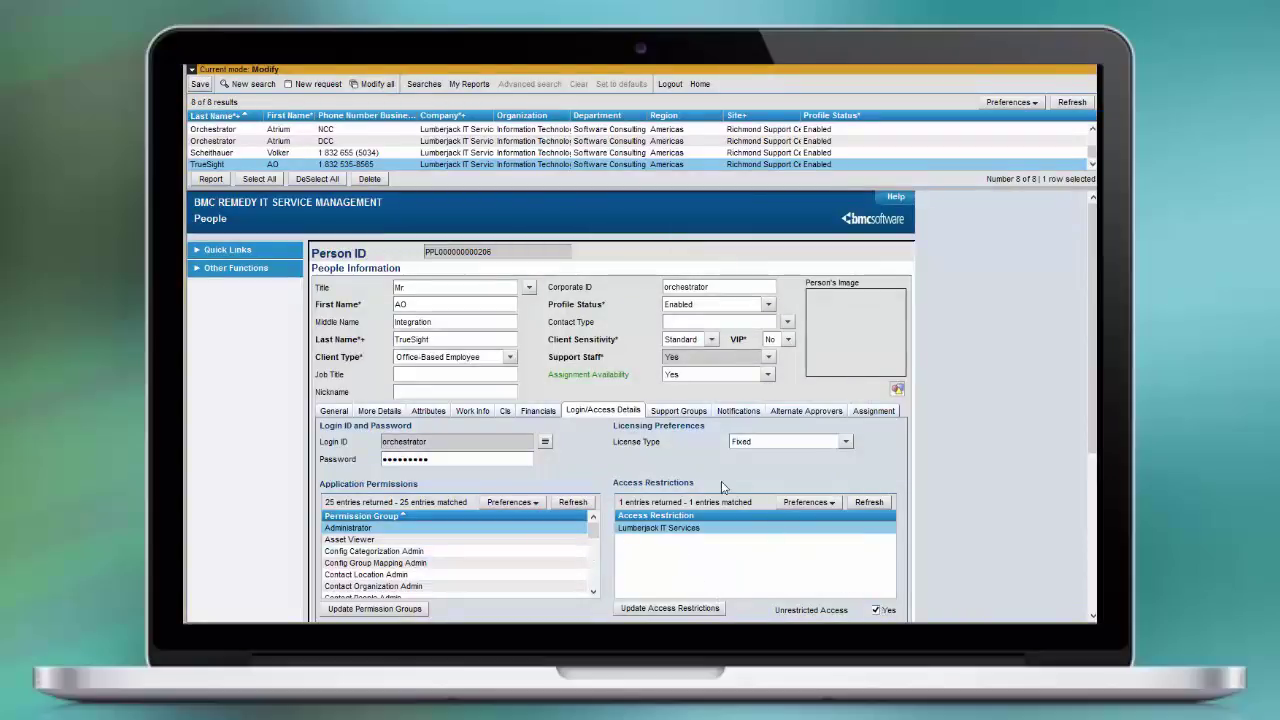
# Enter IT Support's Backoffice Support group with a Member relationship role in the memberships editor
pyautogui.click(679, 412)
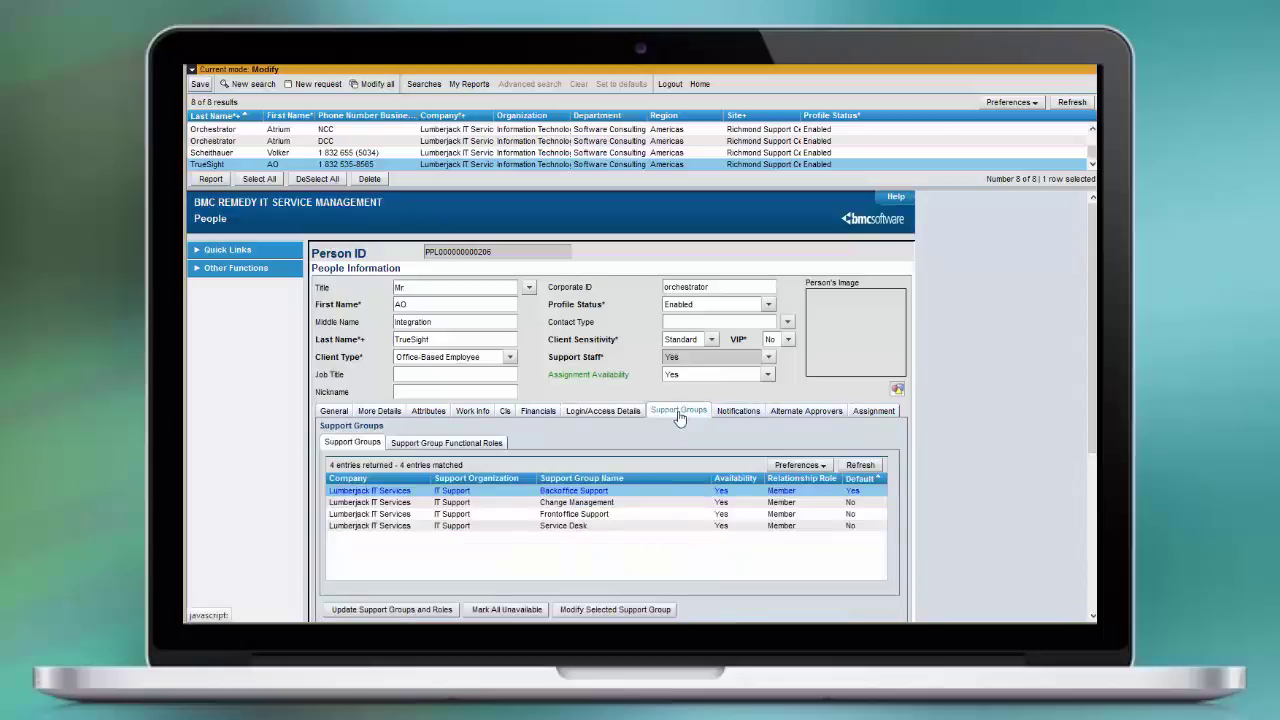
pyautogui.click(447, 610)
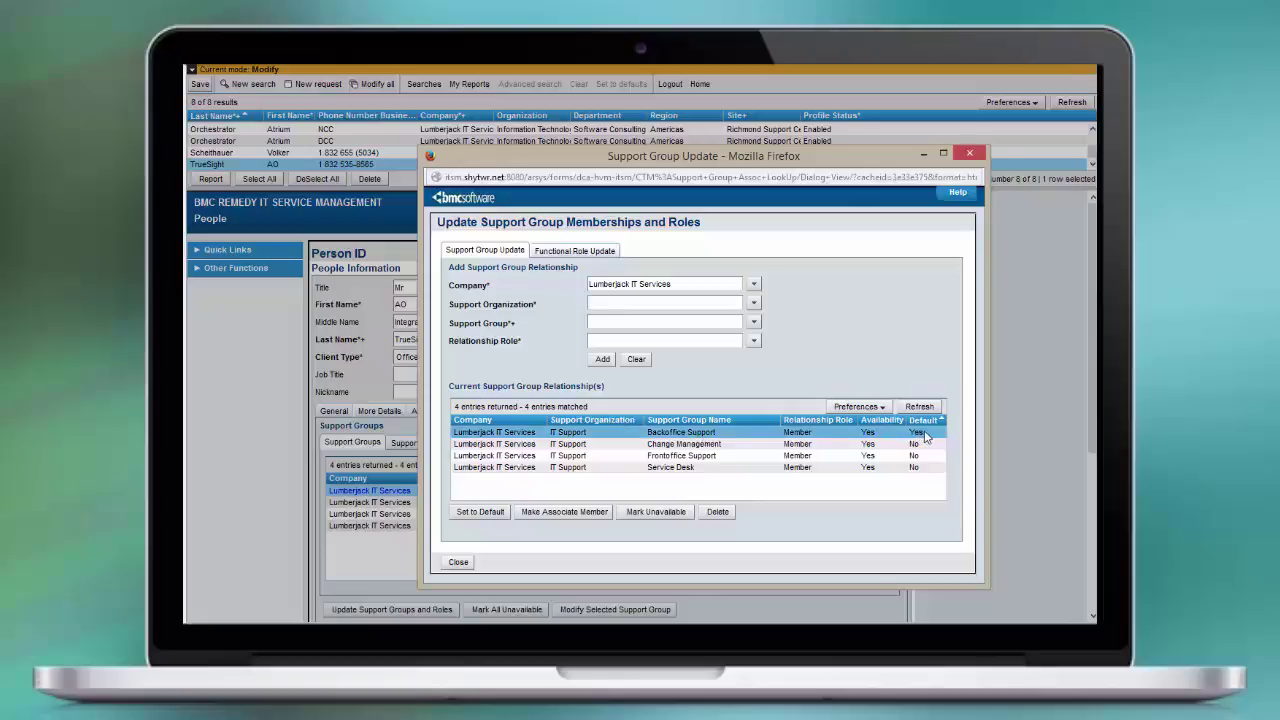
pyautogui.click(765, 318)
pyautogui.click(754, 322)
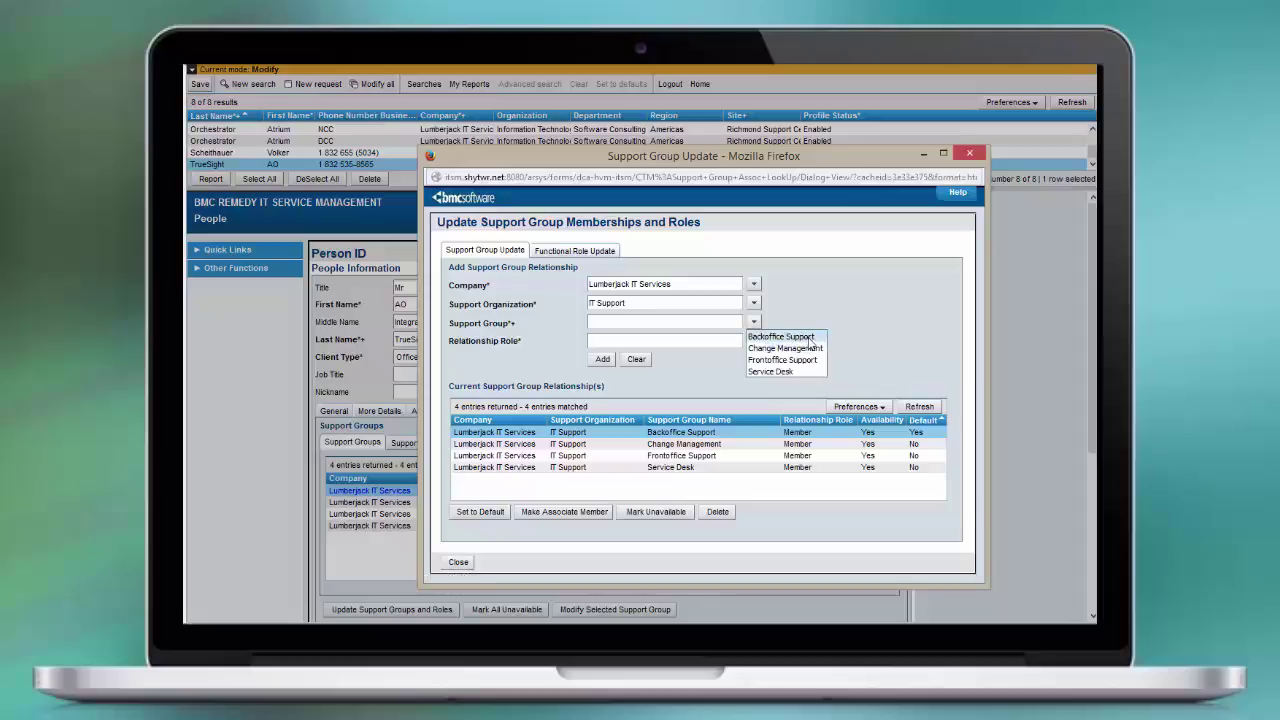
pyautogui.click(800, 337)
pyautogui.click(754, 341)
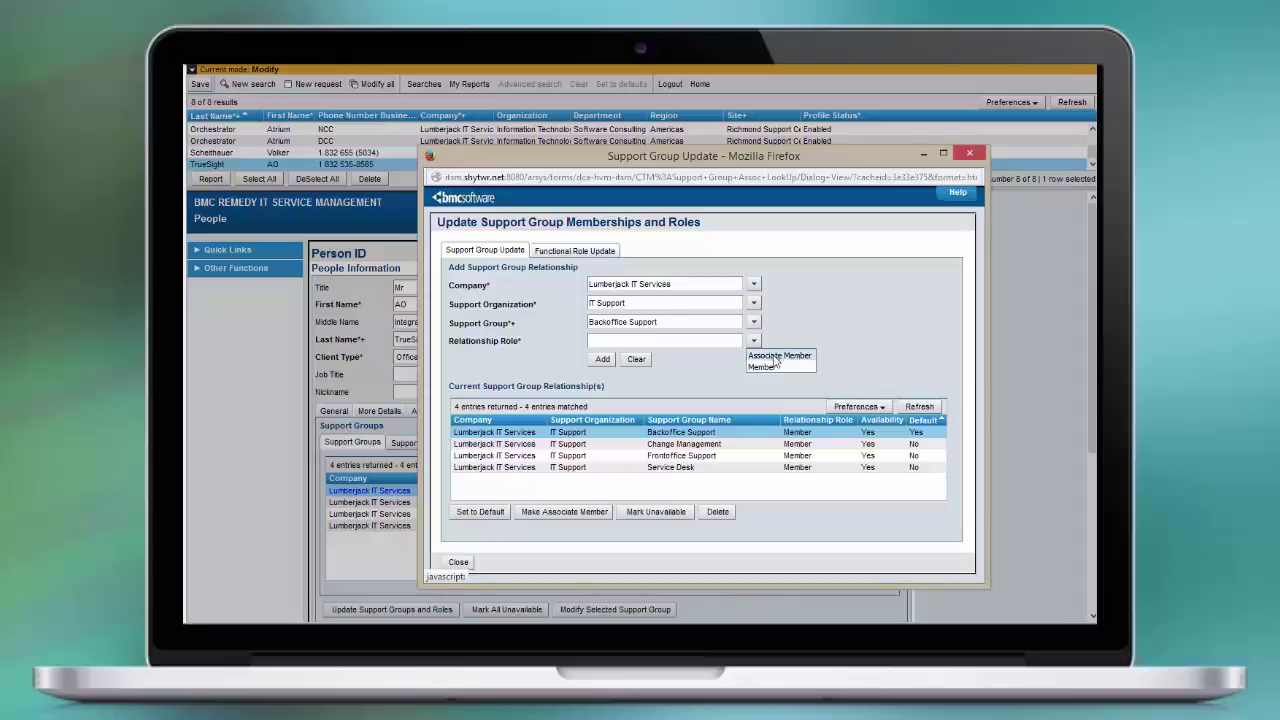
pyautogui.click(775, 367)
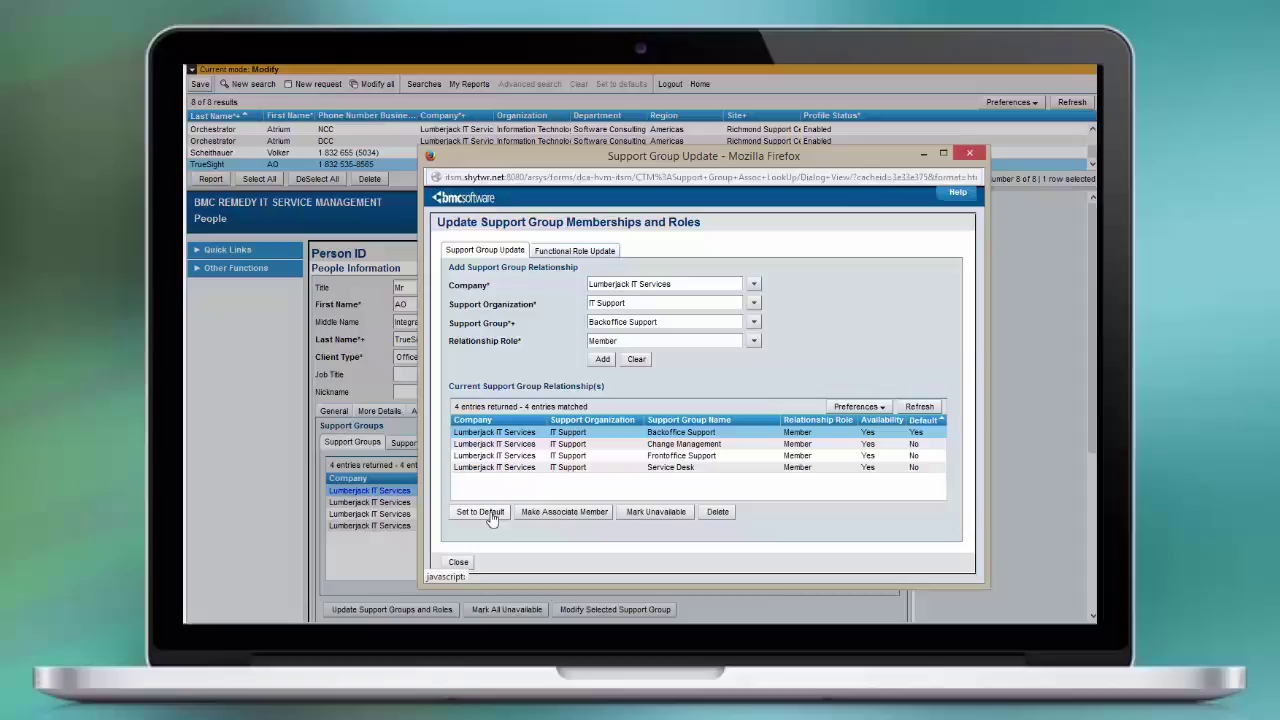
pyautogui.click(576, 252)
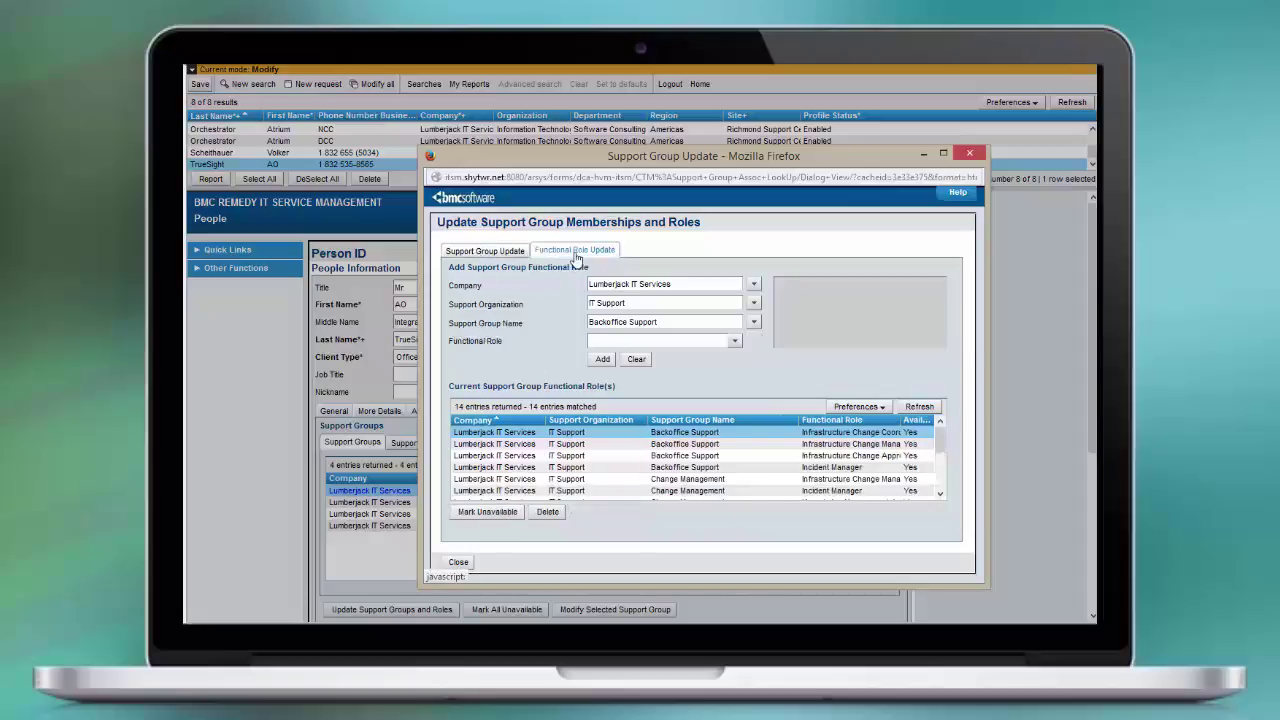
# Browse the functional roles and widen the Functional Role column to show Backoffice Support's four roles
pyautogui.click(734, 343)
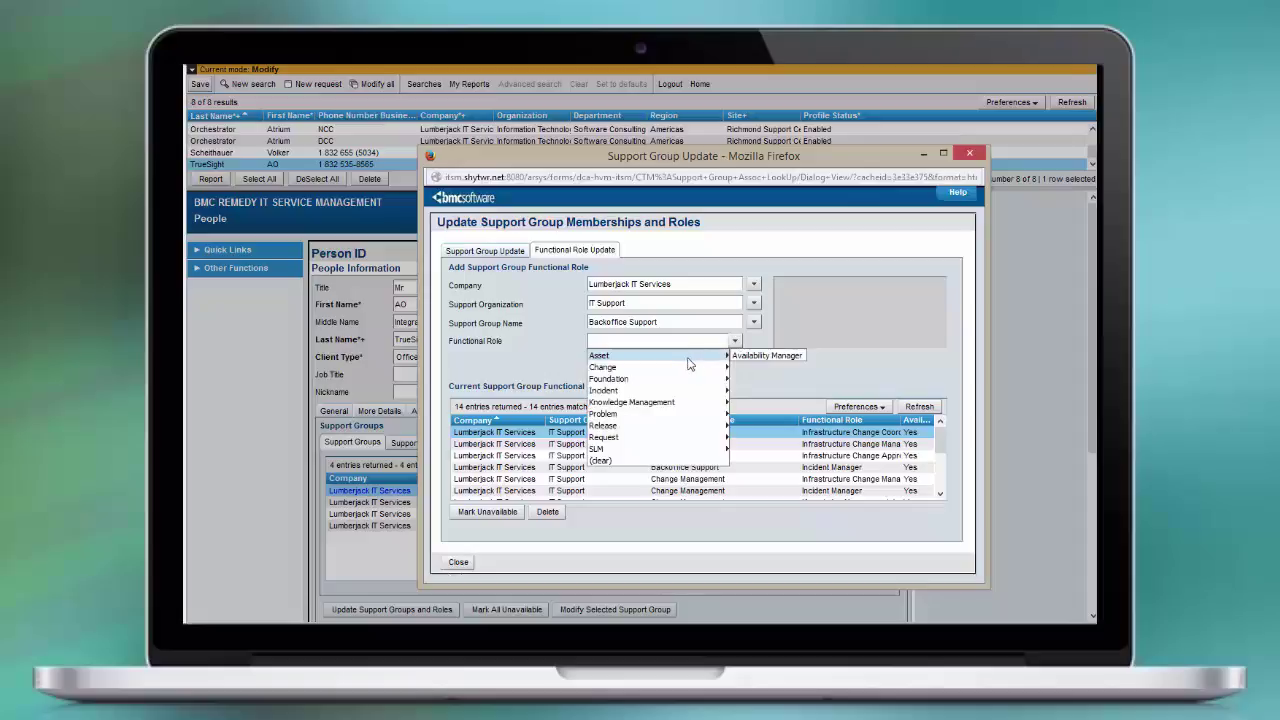
pyautogui.moveTo(690, 368)
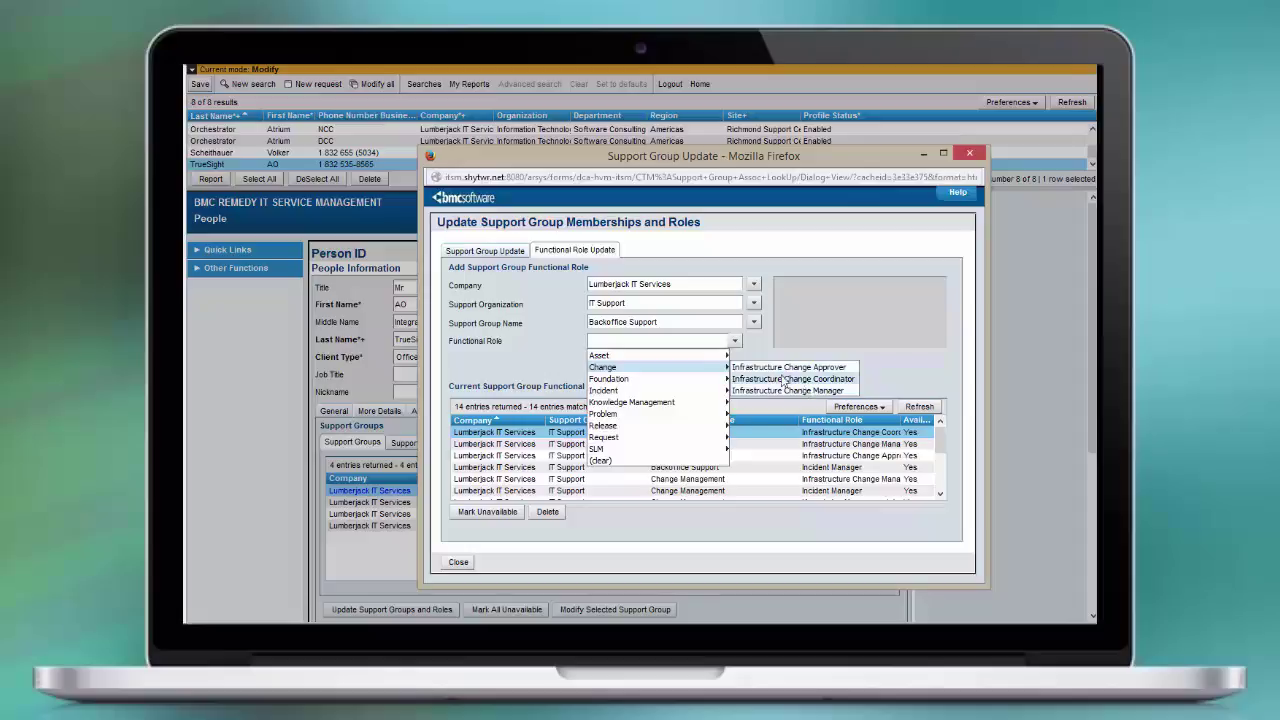
pyautogui.moveTo(694, 393)
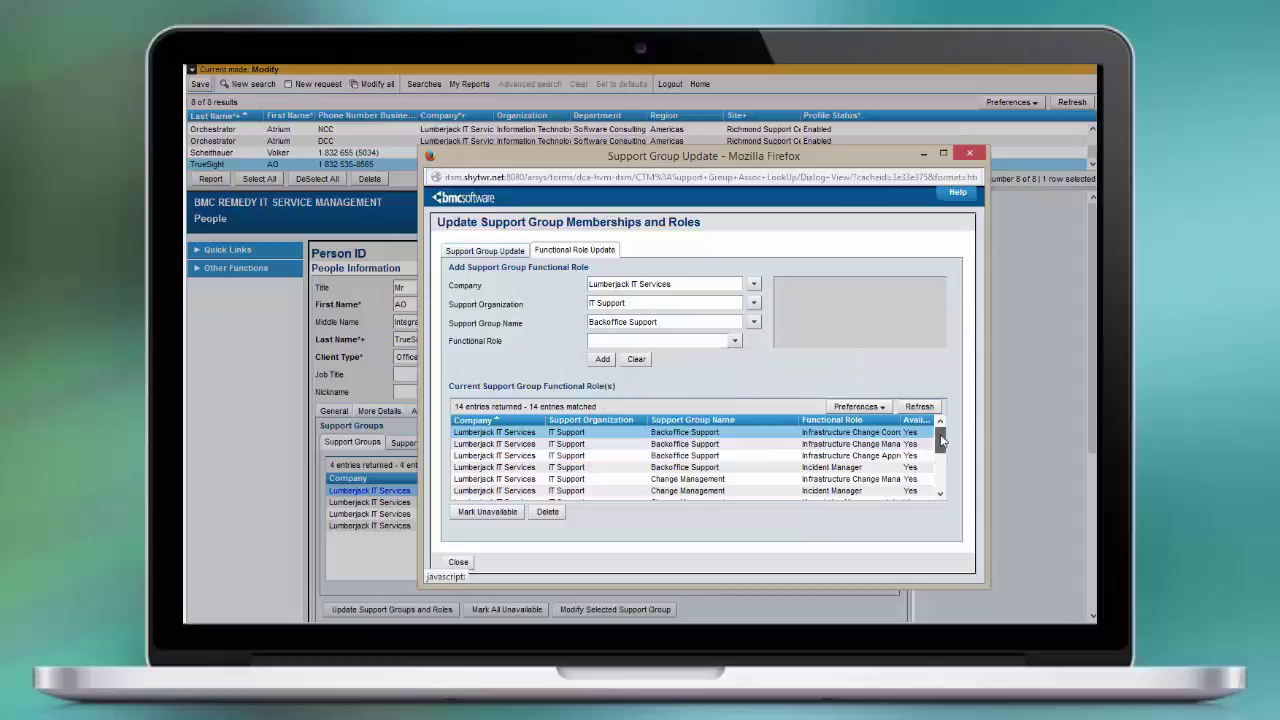
pyautogui.moveTo(942, 436); pyautogui.dragTo(942, 477)
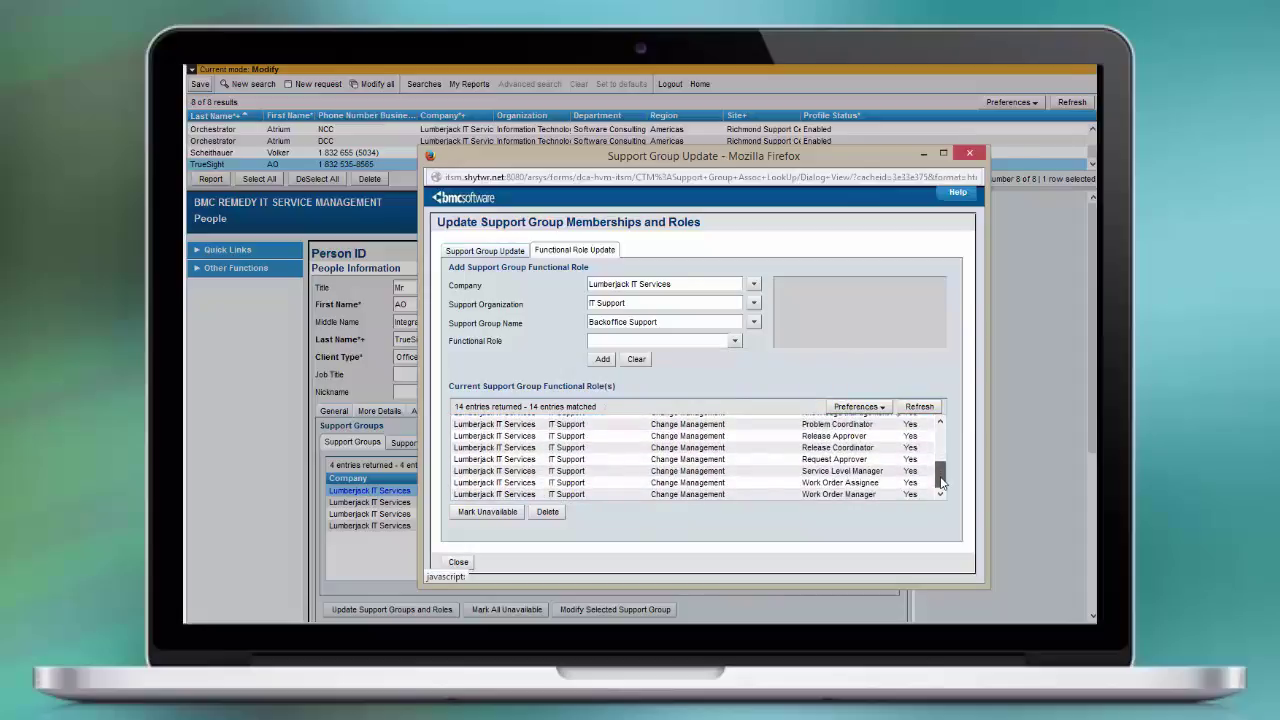
pyautogui.moveTo(940, 478); pyautogui.dragTo(940, 428)
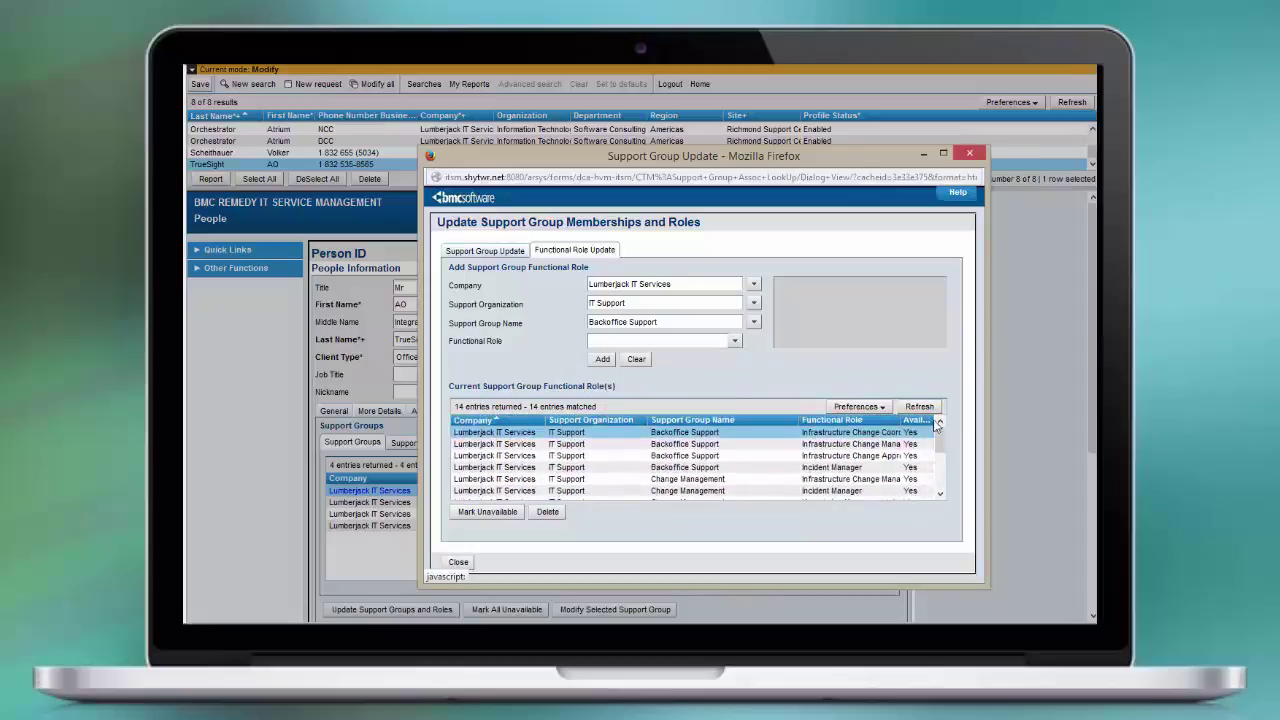
pyautogui.moveTo(803, 421); pyautogui.dragTo(748, 428)
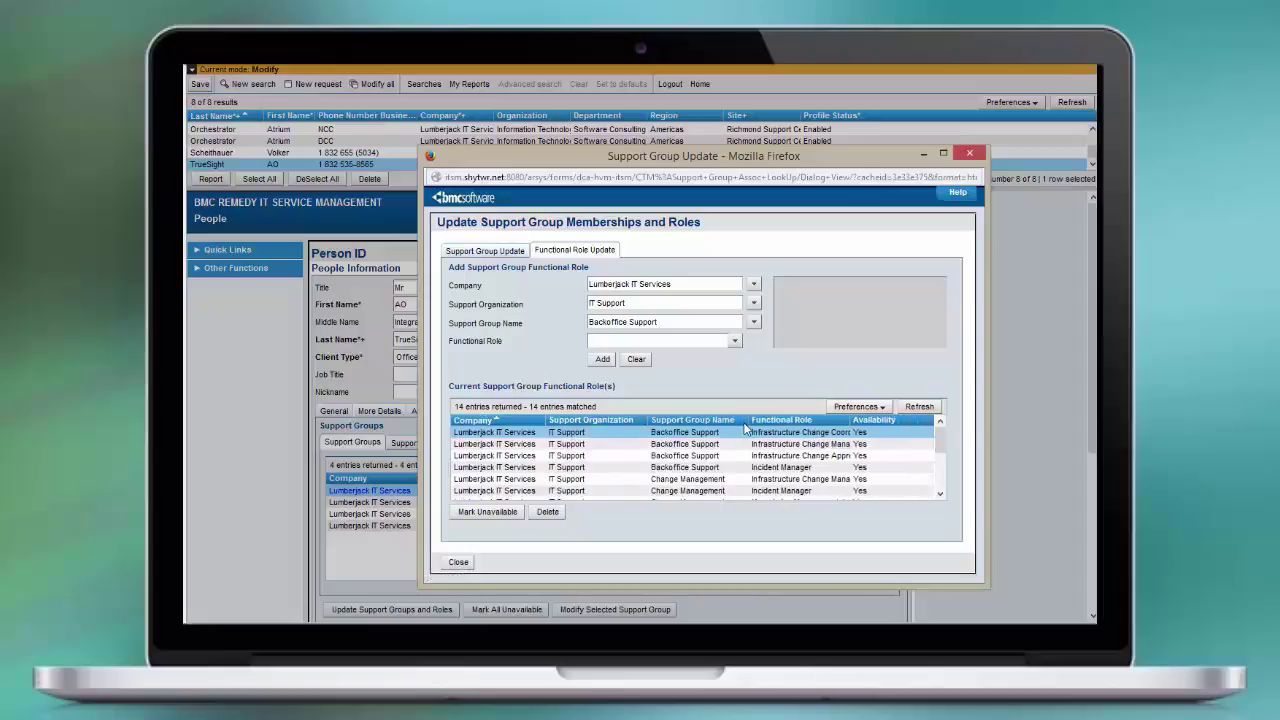
pyautogui.moveTo(846, 420); pyautogui.dragTo(880, 428)
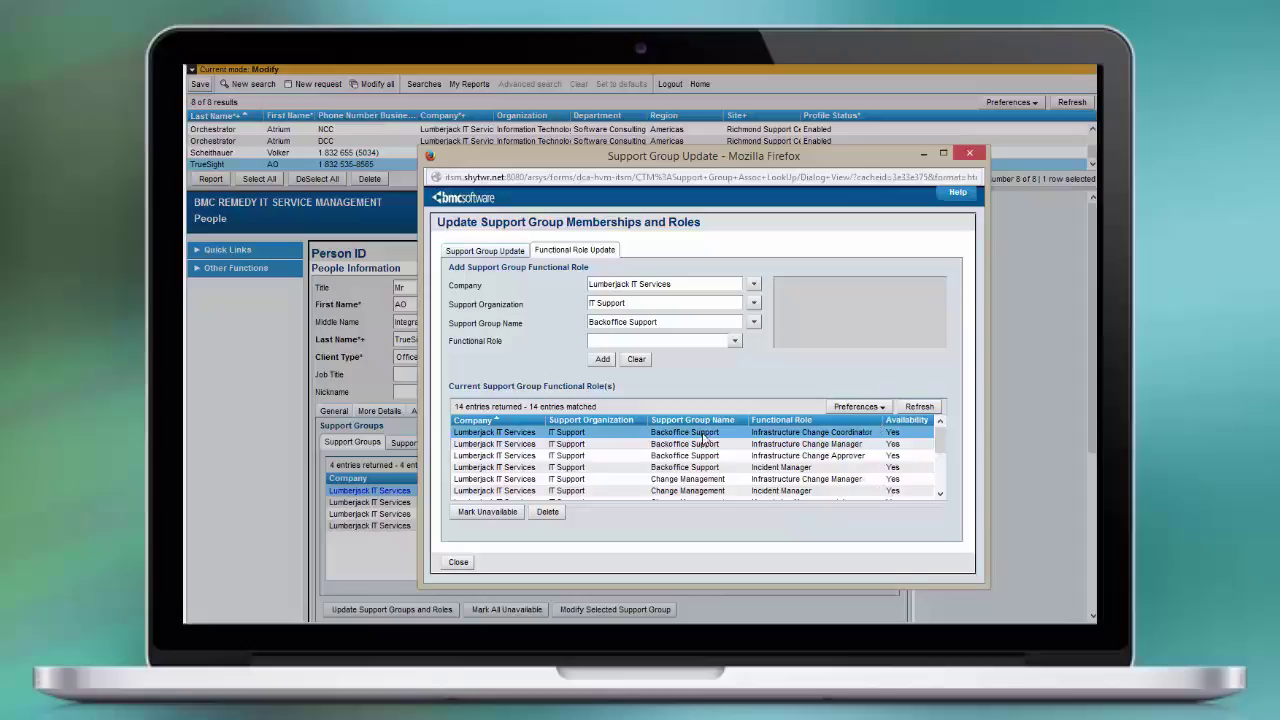
pyautogui.moveTo(705, 437); pyautogui.dragTo(712, 470)
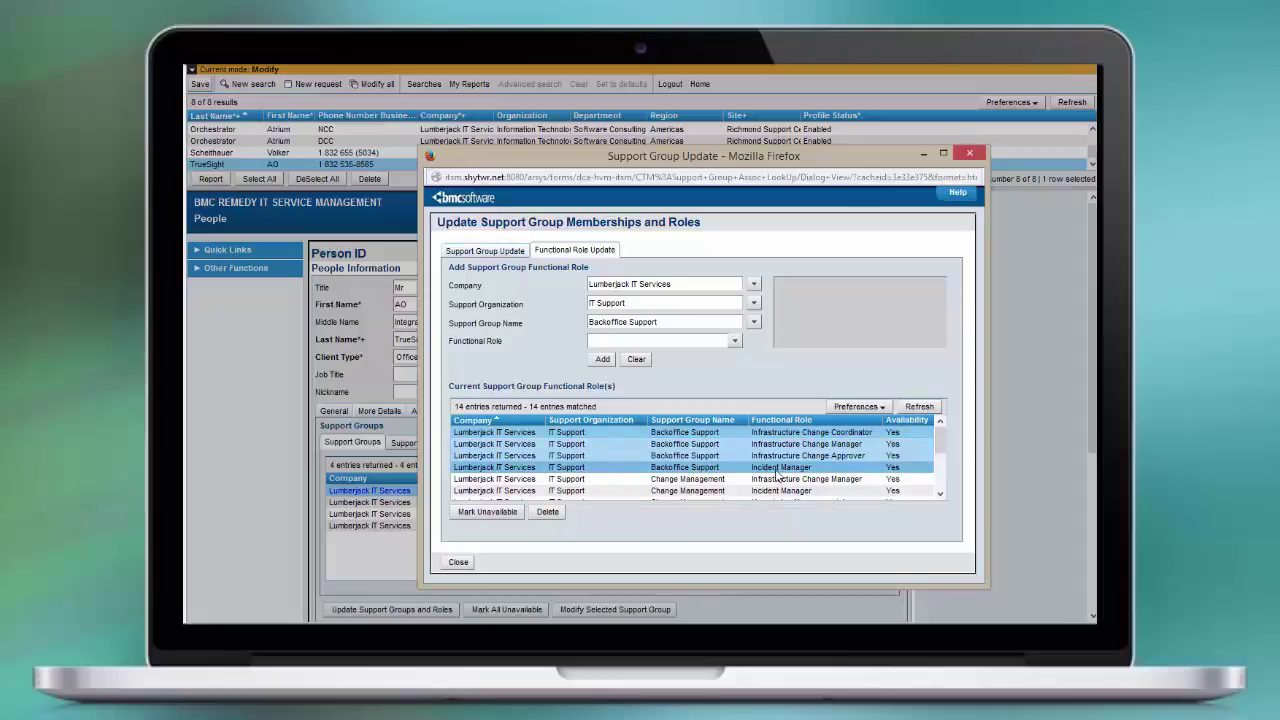
# Close the memberships editor, check Support Staff Yes and Corporate ID orchestrator, then close the person record
pyautogui.click(459, 563)
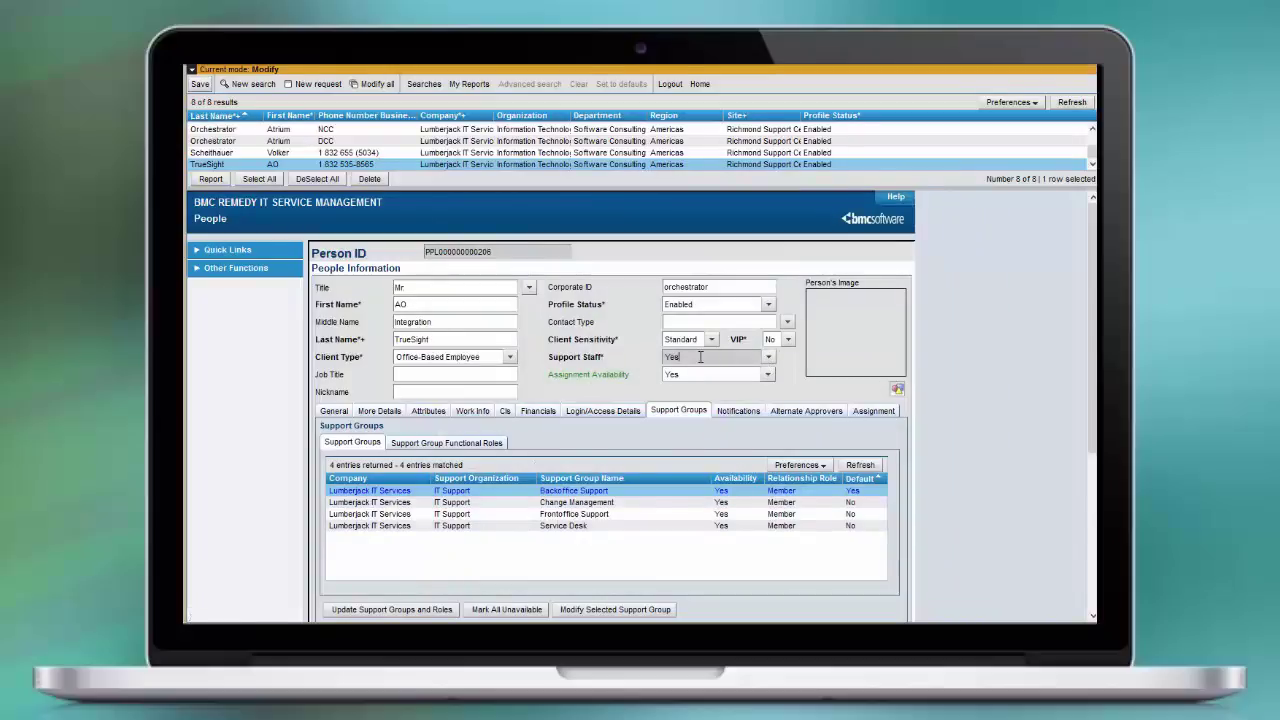
pyautogui.moveTo(700, 357); pyautogui.dragTo(651, 355)
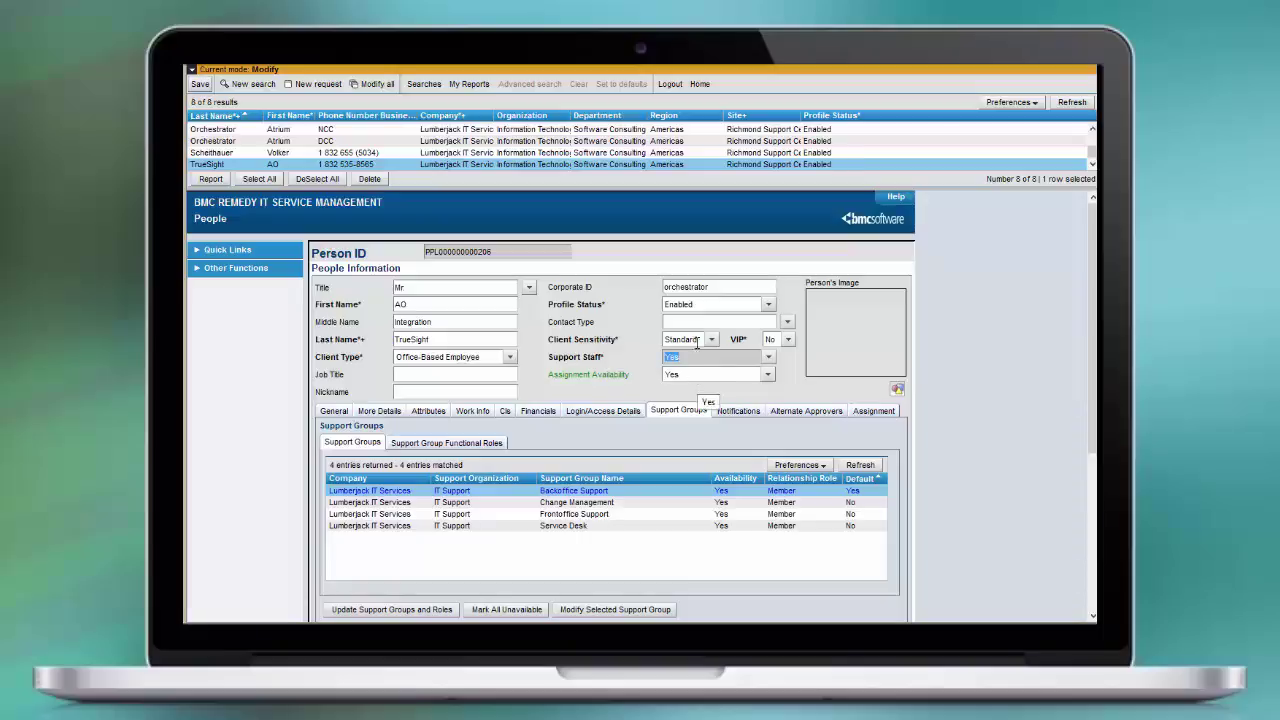
pyautogui.moveTo(724, 287); pyautogui.dragTo(651, 286)
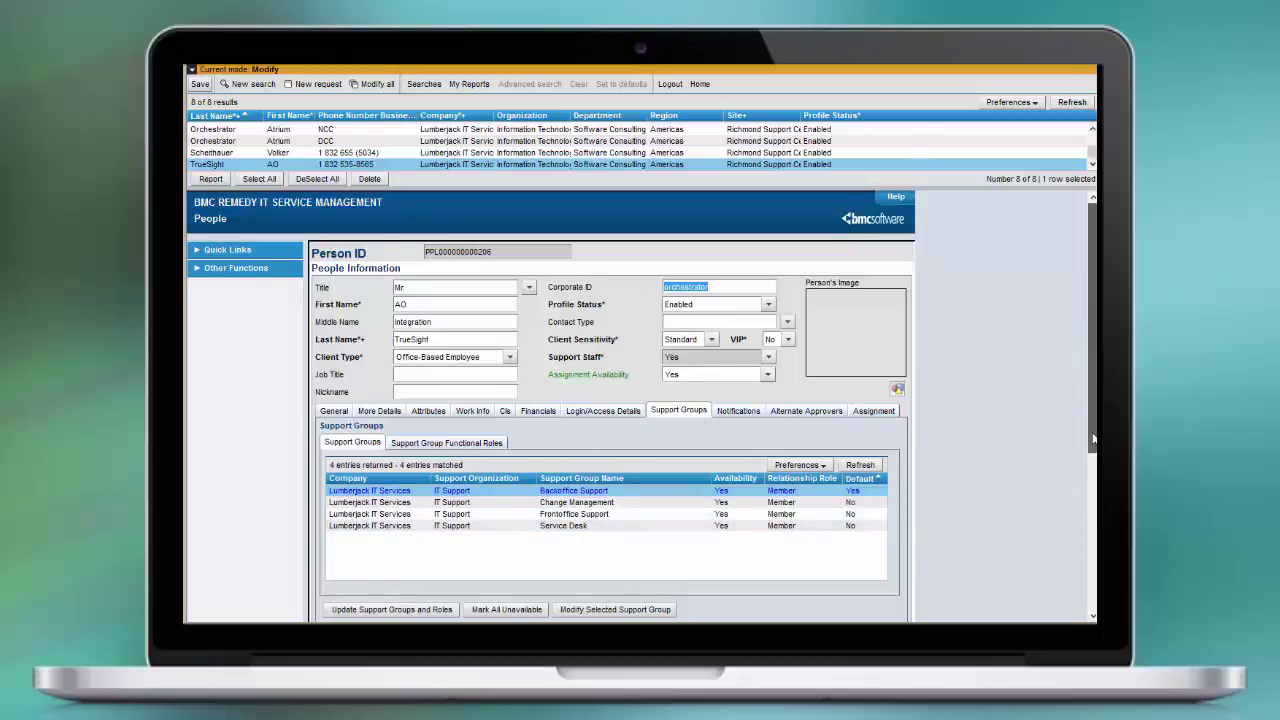
pyautogui.scroll(-3, 1093, 438)
pyautogui.click(405, 500)
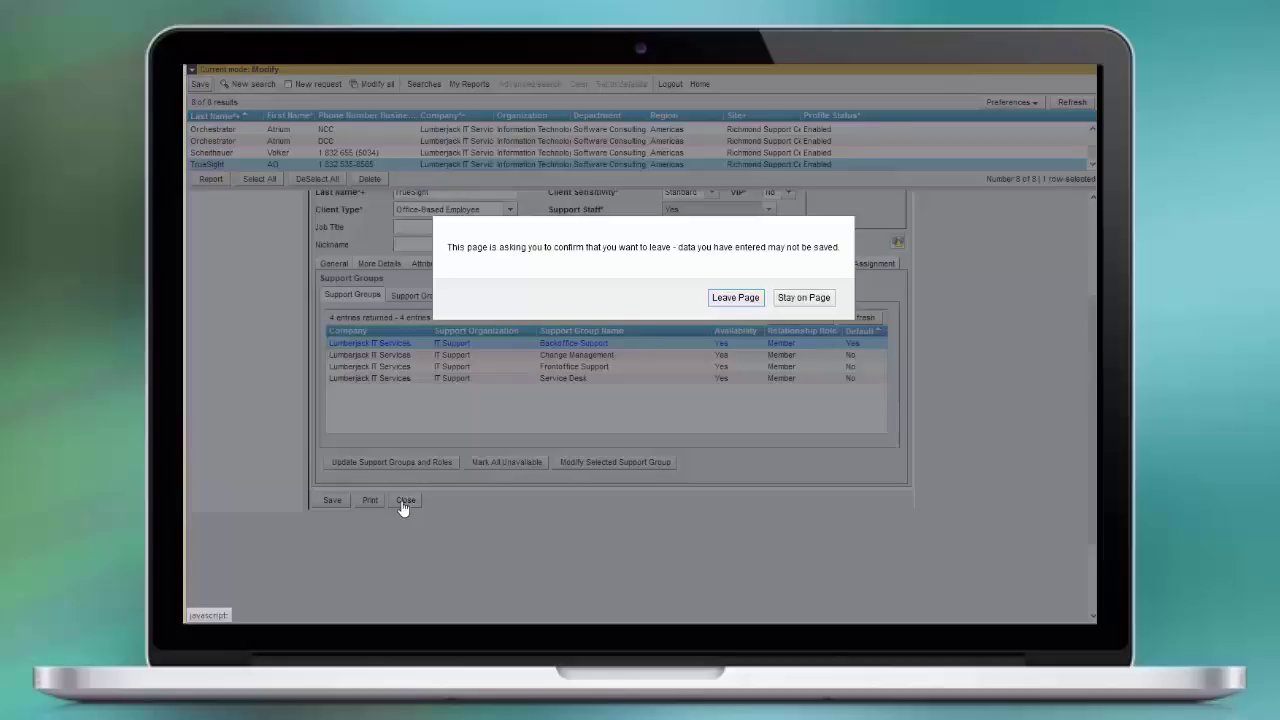
# Confirm leaving the person form and page down through the operational category relationship results
pyautogui.click(726, 302)
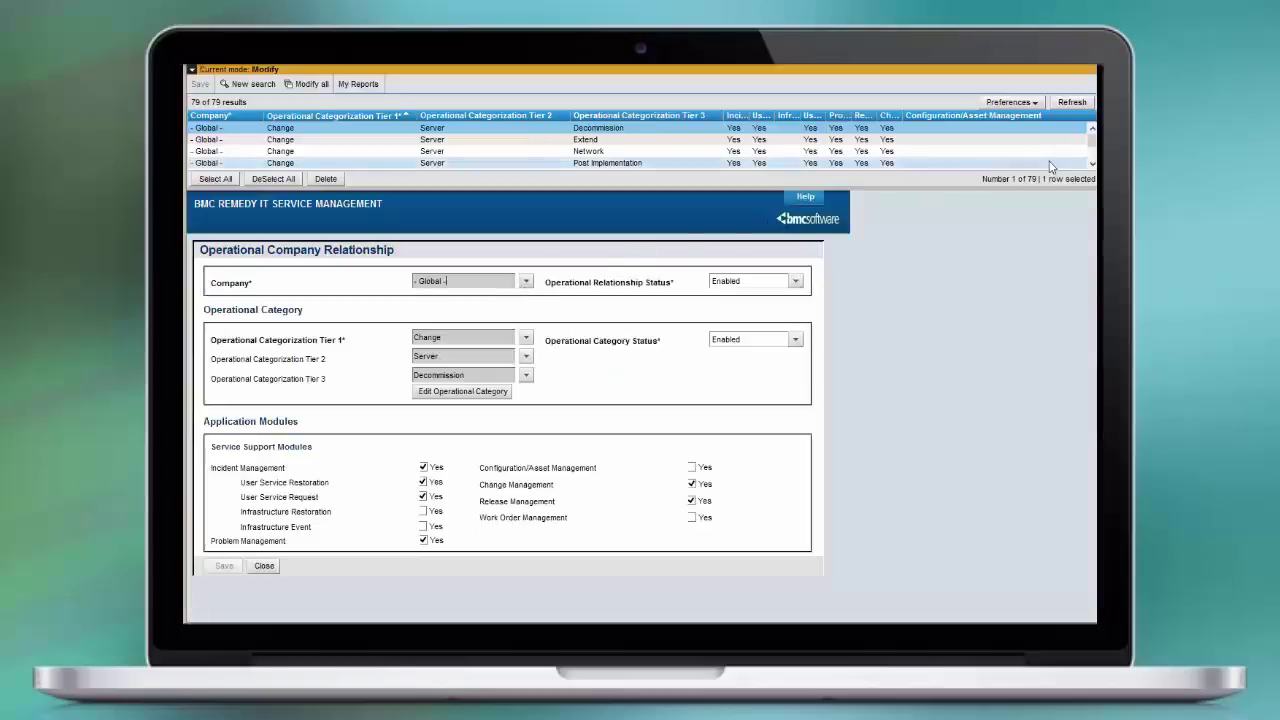
pyautogui.click(1092, 145)
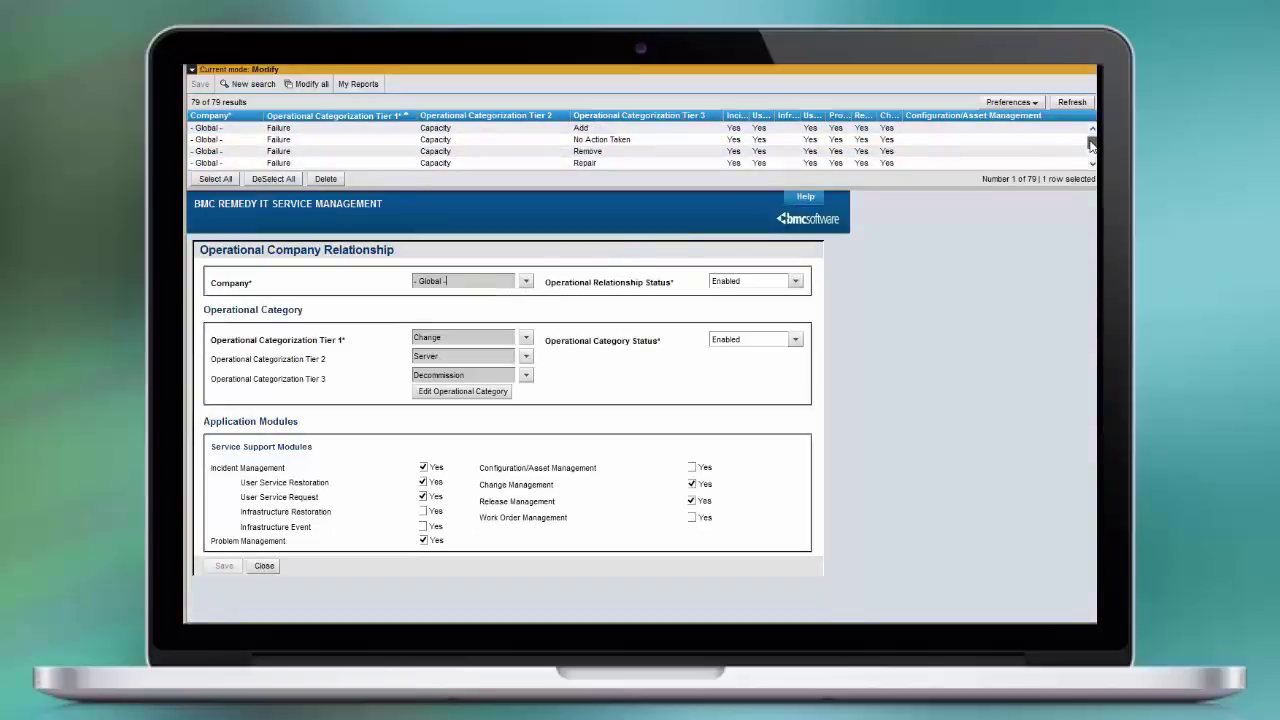
pyautogui.click(1092, 145)
pyautogui.click(1092, 147)
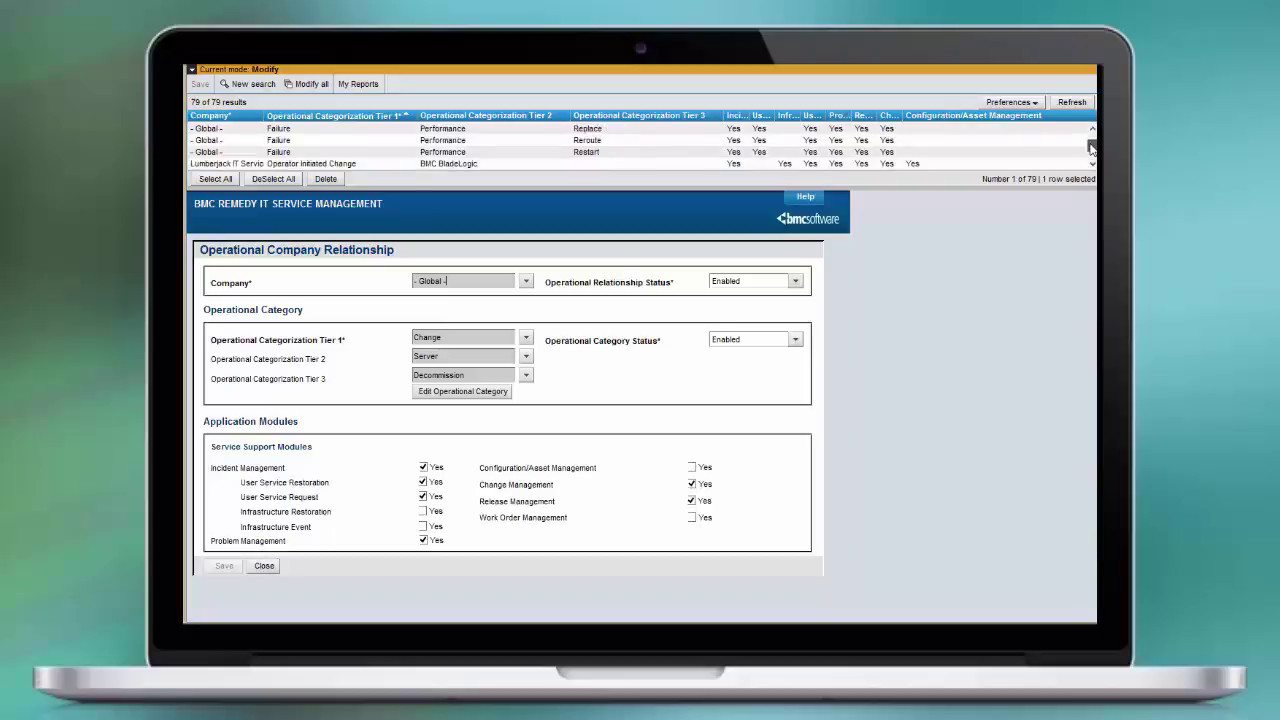
pyautogui.click(1092, 147)
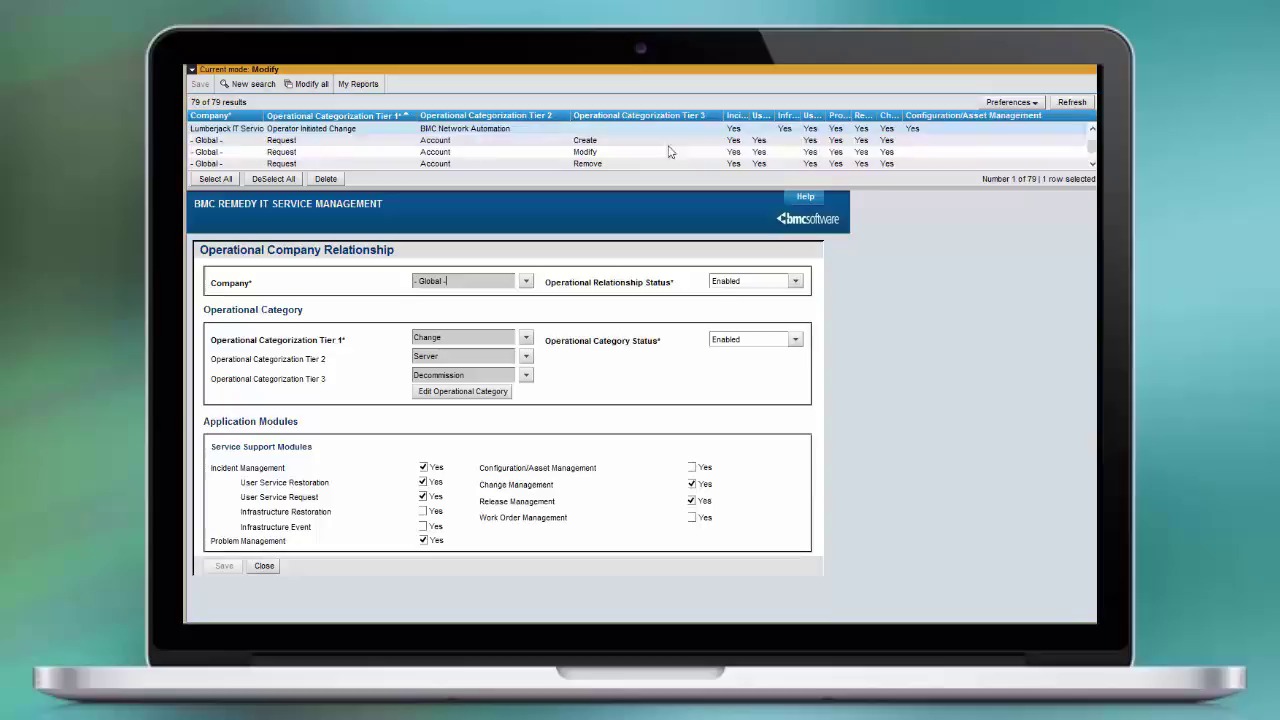
pyautogui.click(1092, 152)
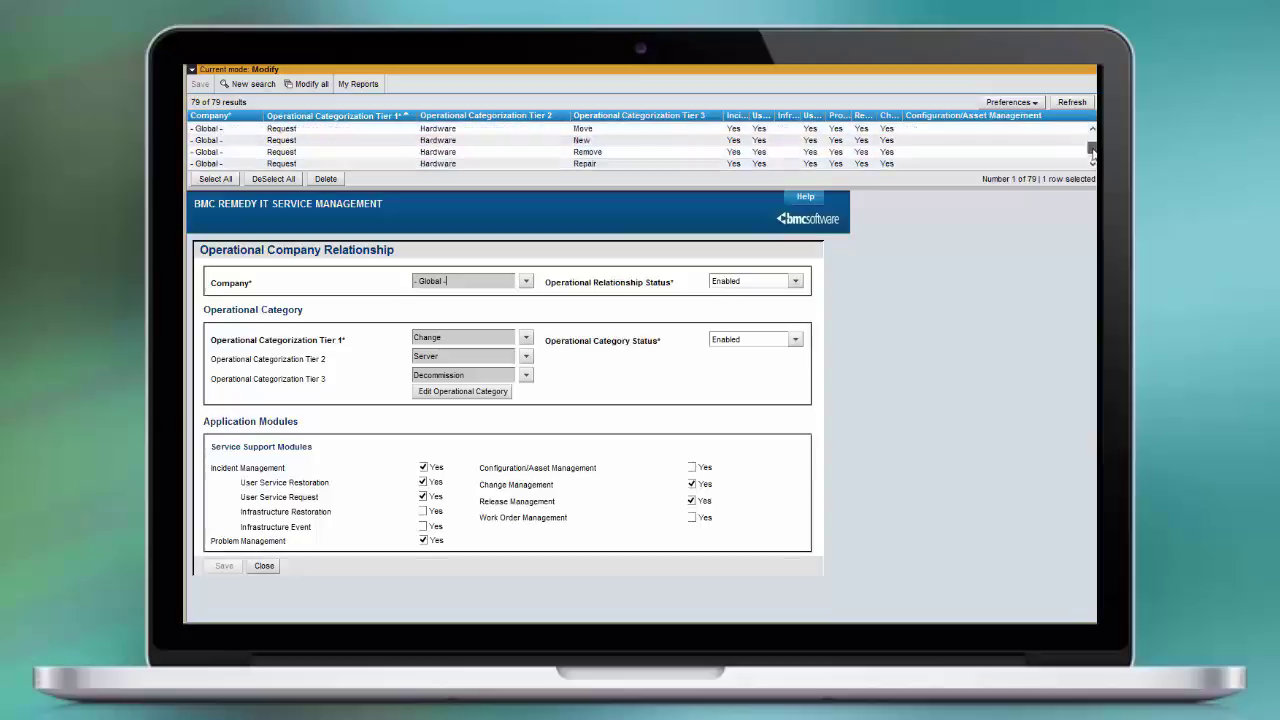
pyautogui.click(1092, 152)
pyautogui.click(1093, 154)
pyautogui.click(1093, 156)
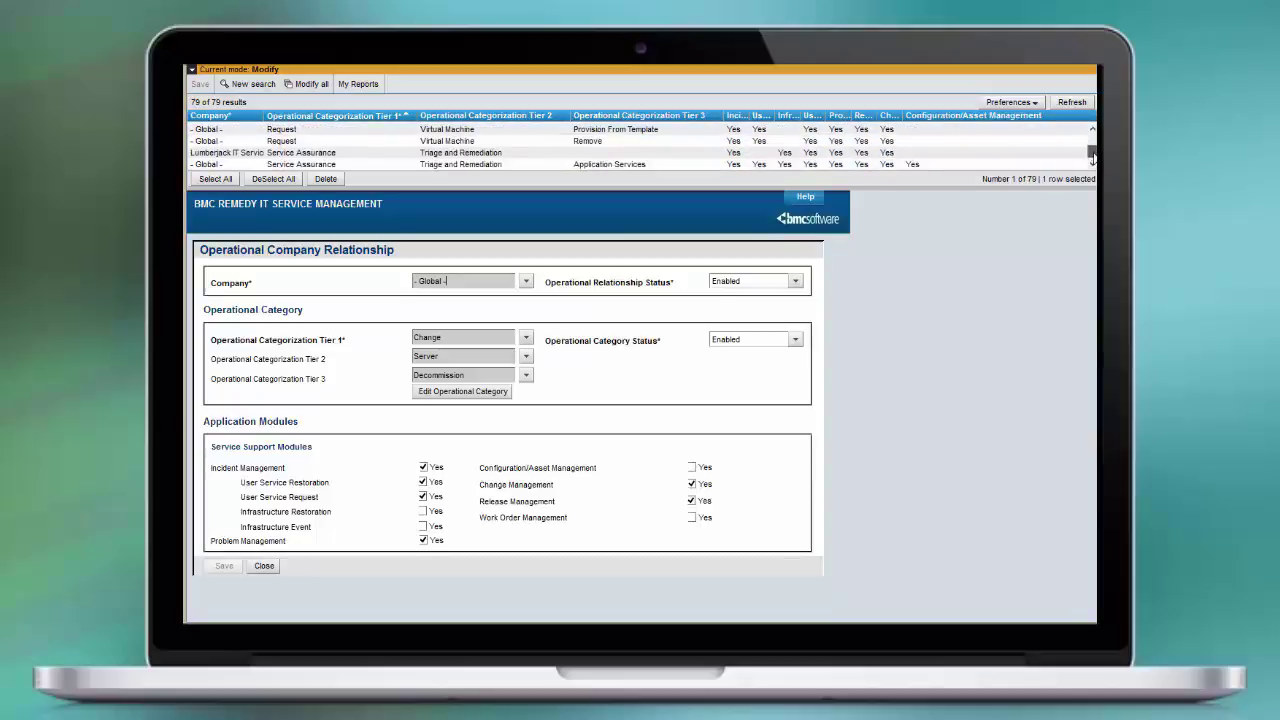
# Inspect the Lumberjack Service Assurance and Global Application Services relationships, then close the relationship form
pyautogui.click(508, 154)
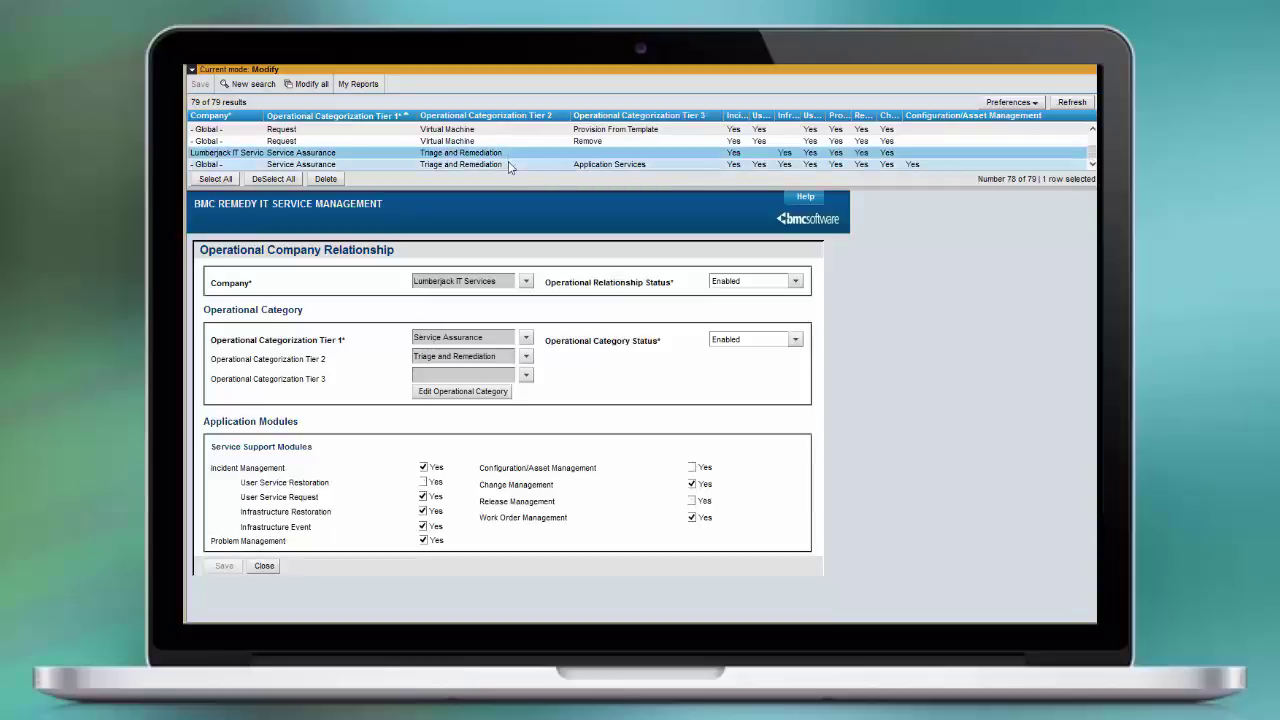
pyautogui.click(508, 163)
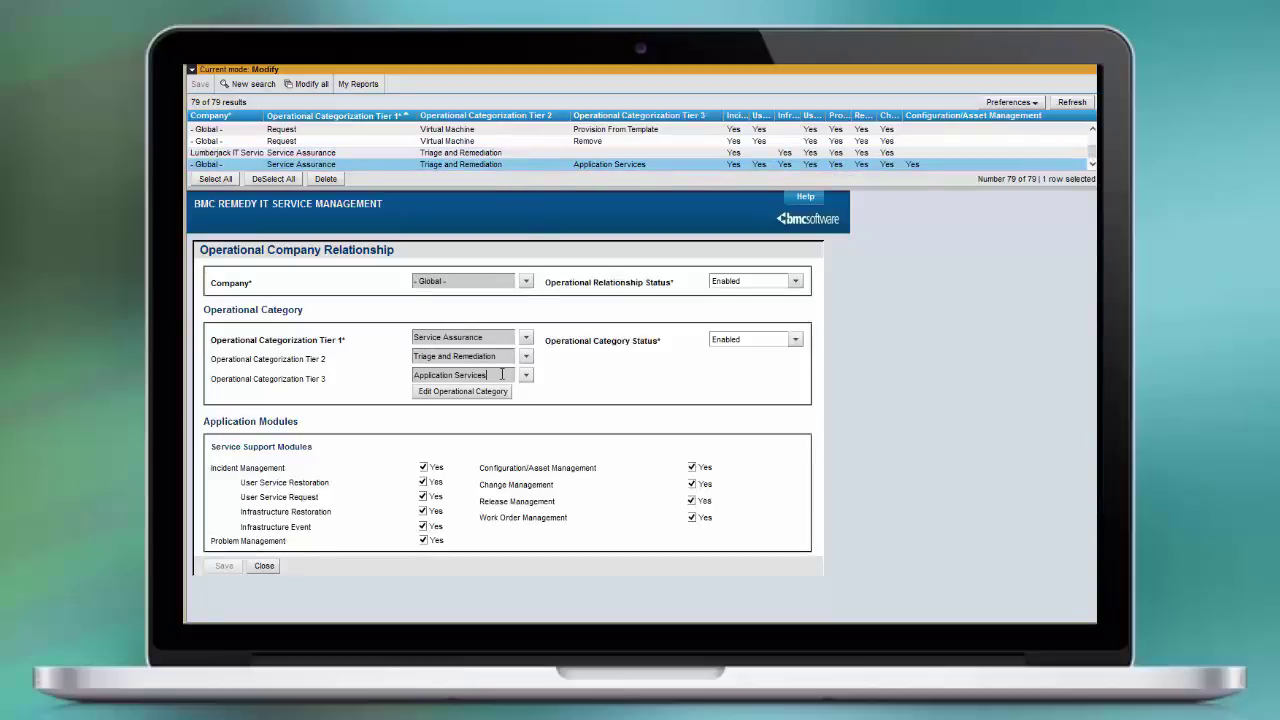
pyautogui.moveTo(502, 374); pyautogui.dragTo(397, 372)
pyautogui.click(265, 567)
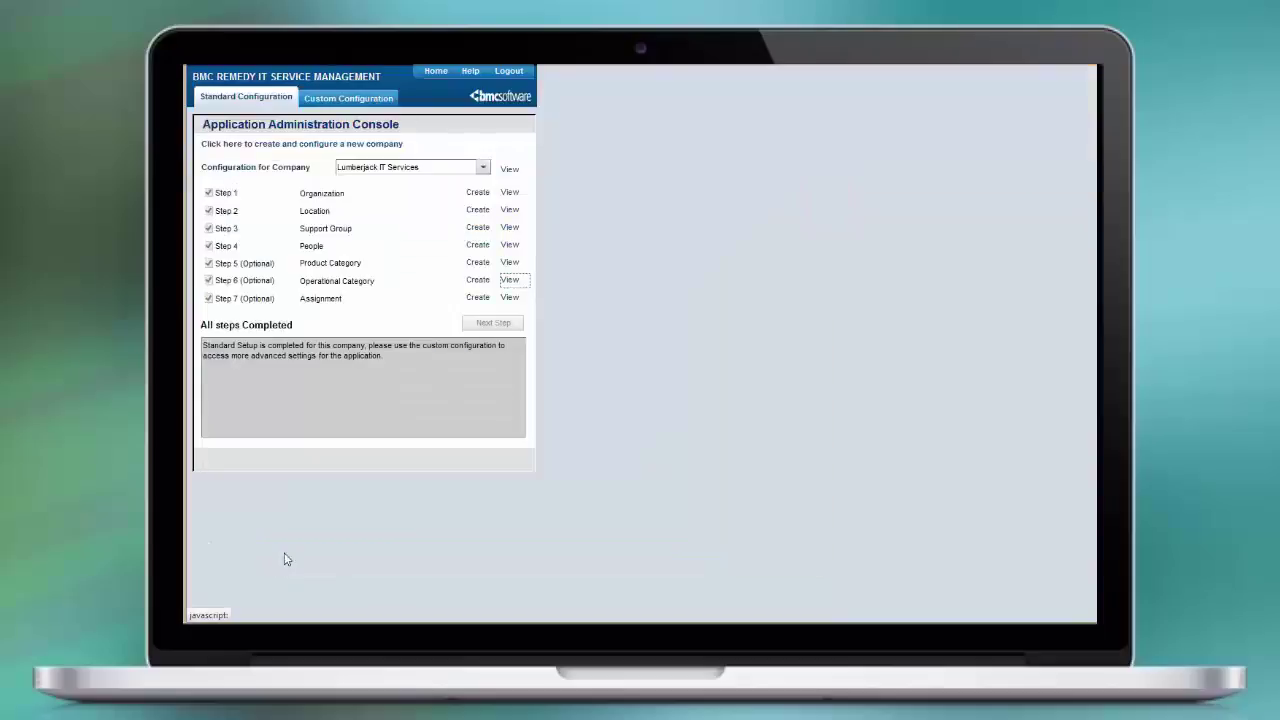
pyautogui.click(512, 299)
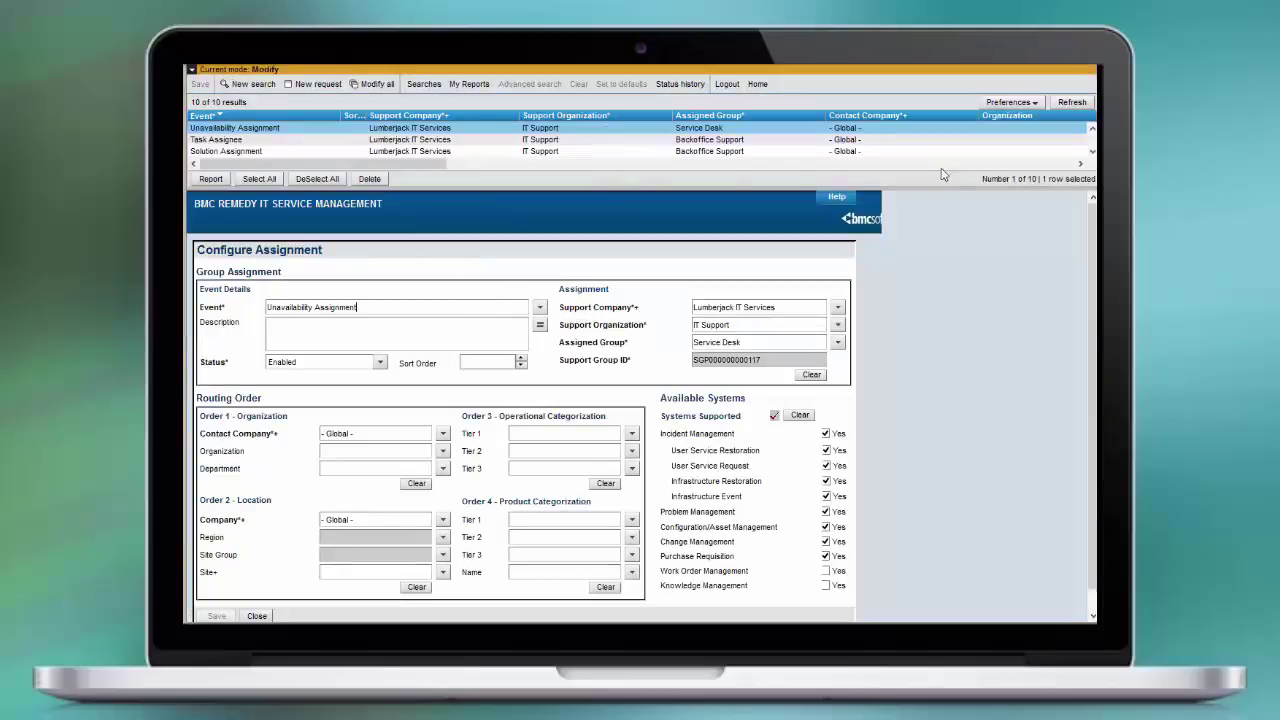
pyautogui.scroll(-4, 490, 140)
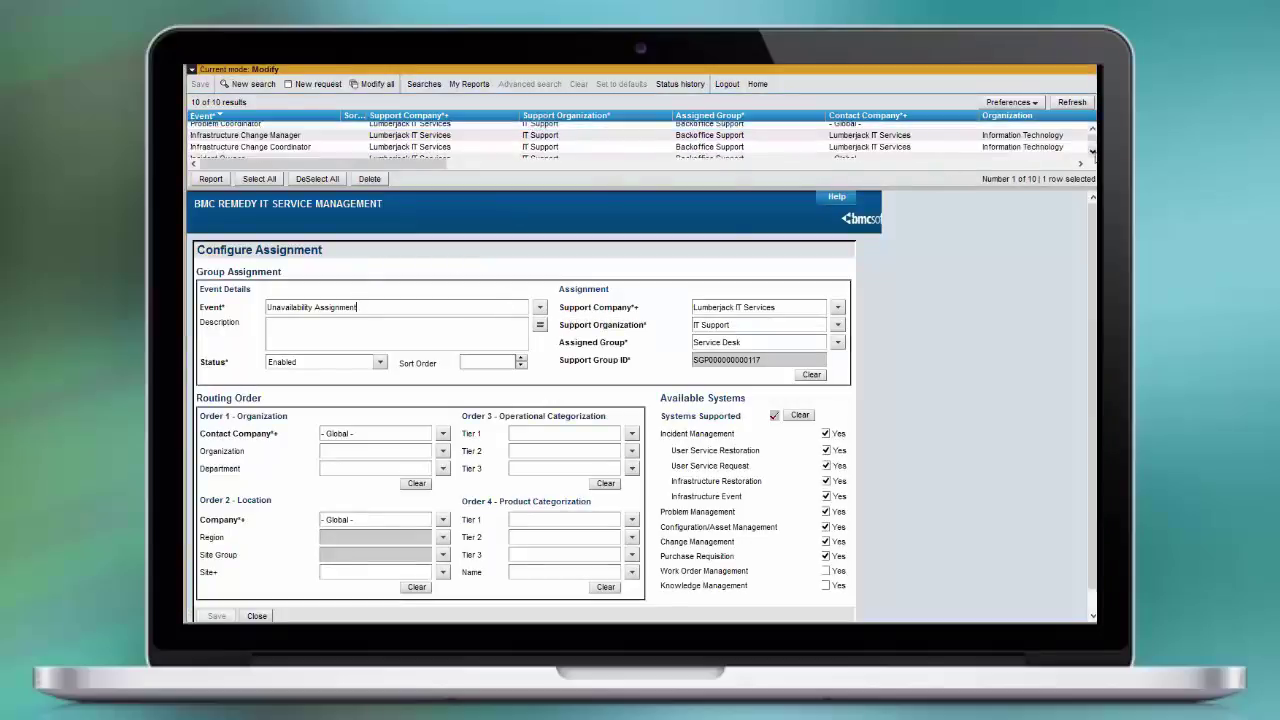
pyautogui.click(490, 136)
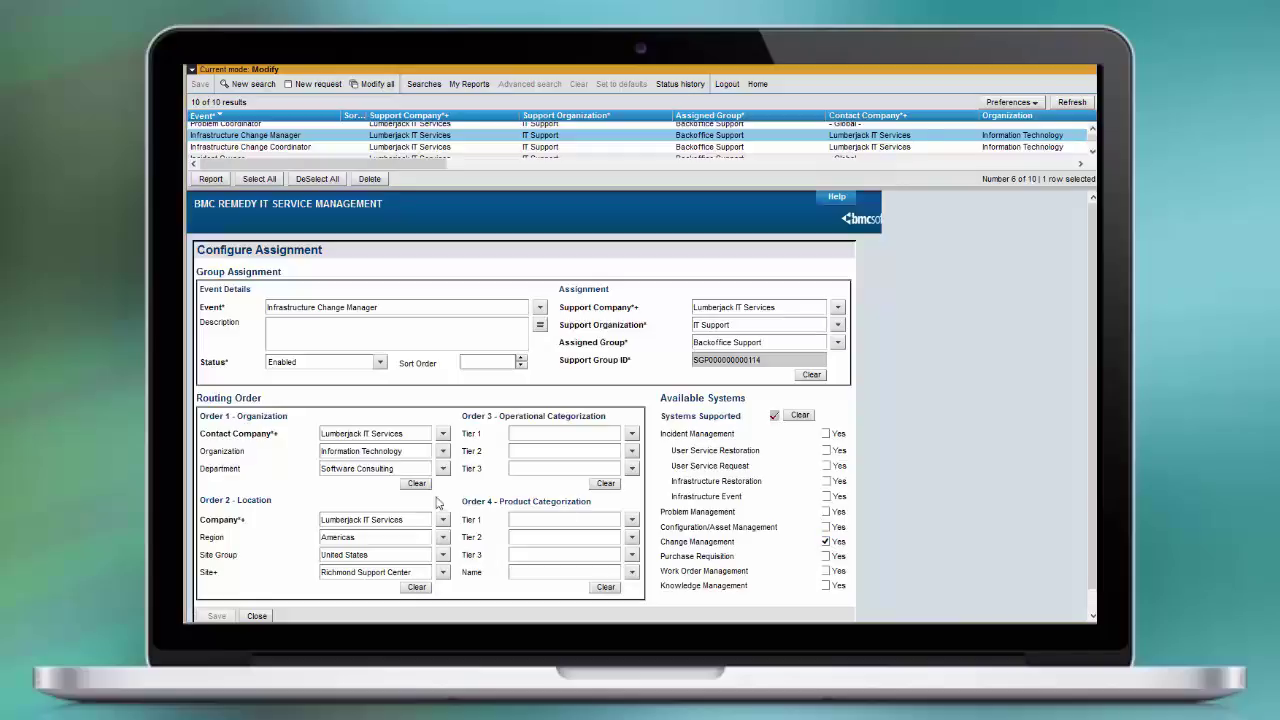
pyautogui.click(442, 434)
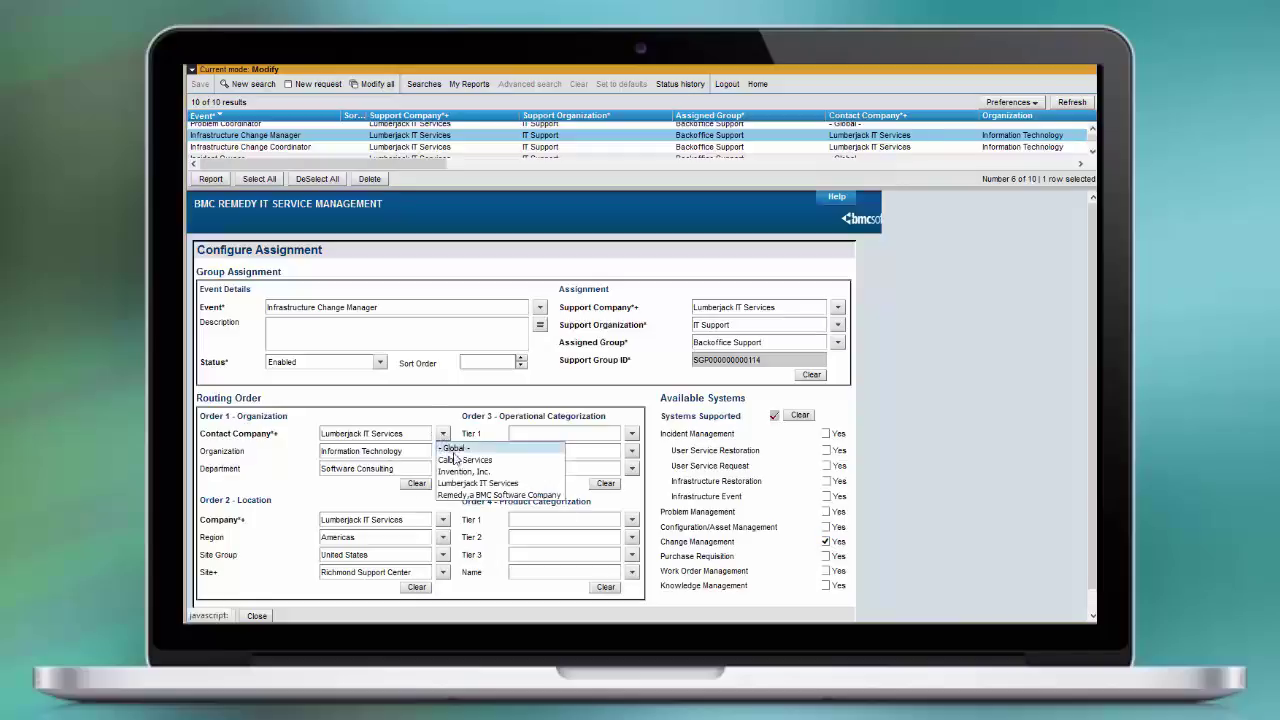
pyautogui.click(490, 483)
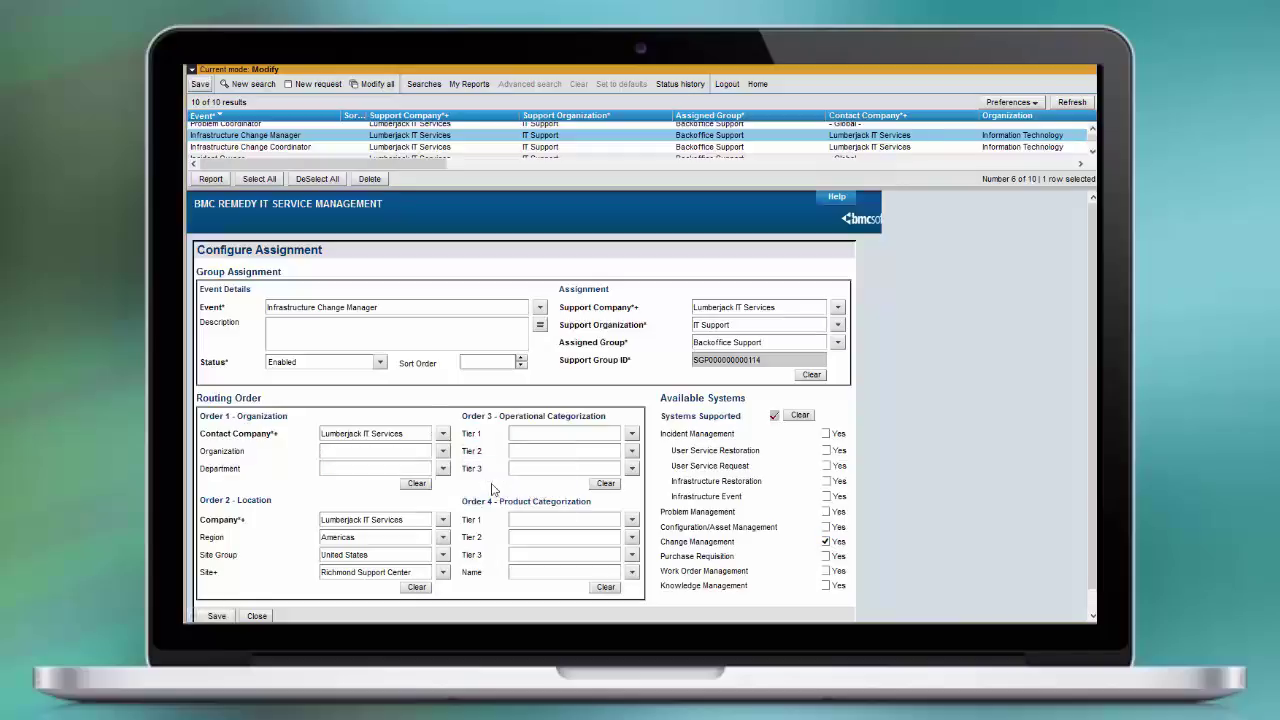
pyautogui.click(442, 451)
pyautogui.click(450, 466)
pyautogui.click(443, 469)
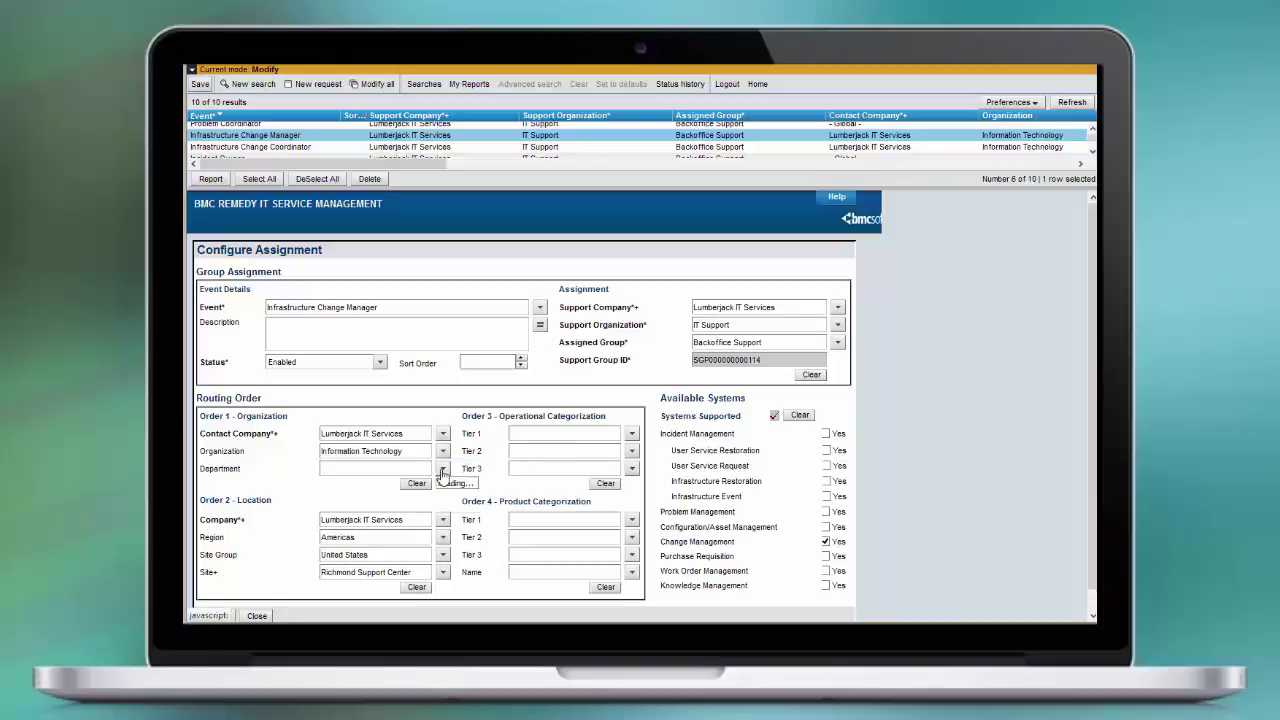
pyautogui.click(468, 507)
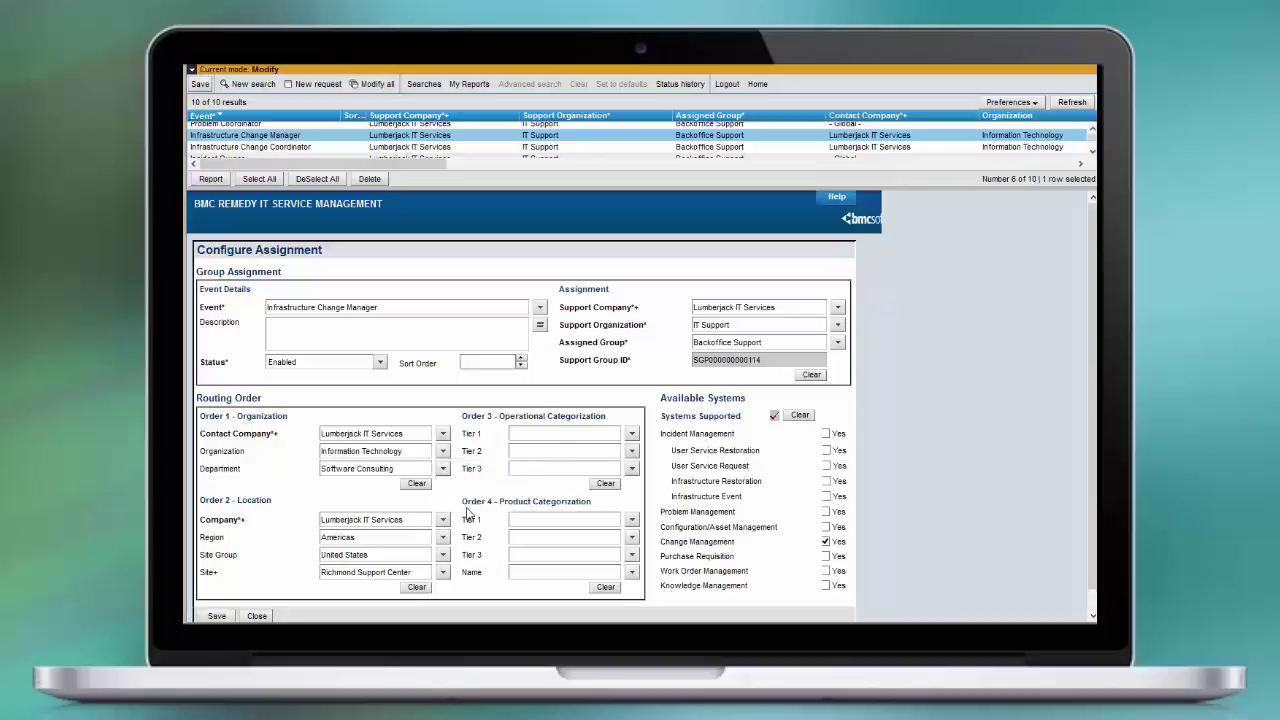
pyautogui.click(443, 520)
pyautogui.click(467, 570)
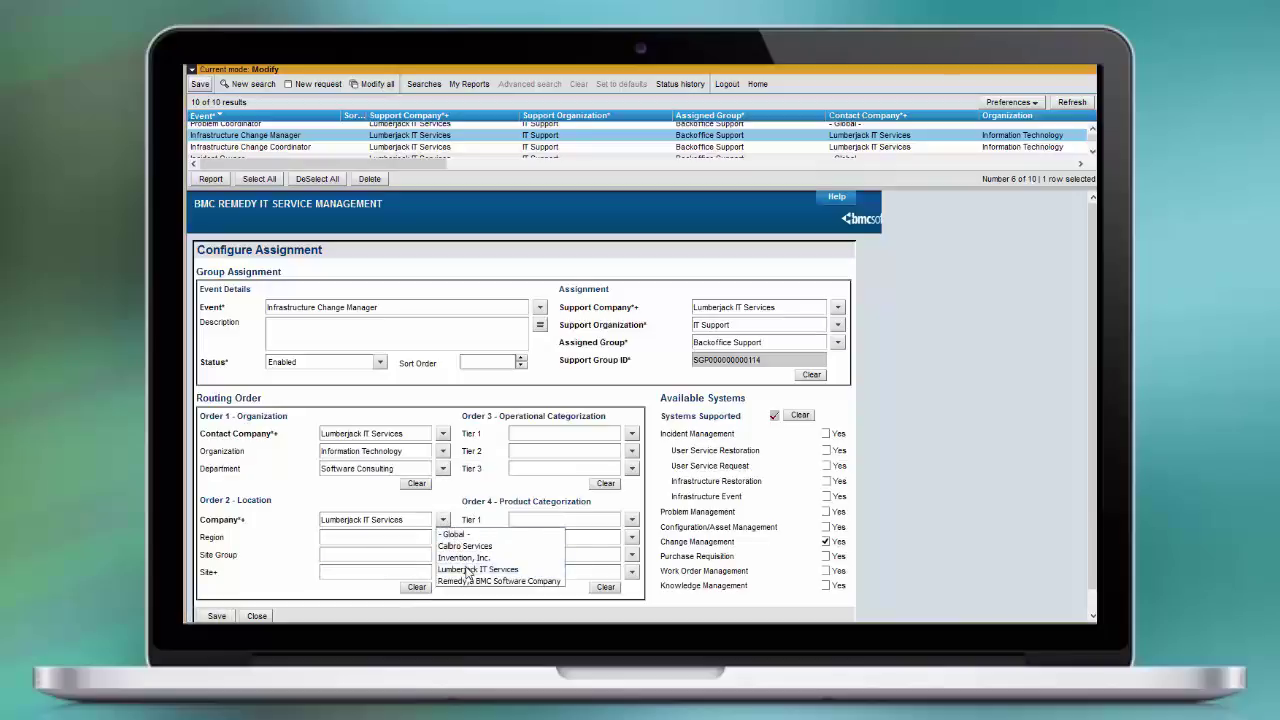
pyautogui.click(442, 537)
pyautogui.click(453, 553)
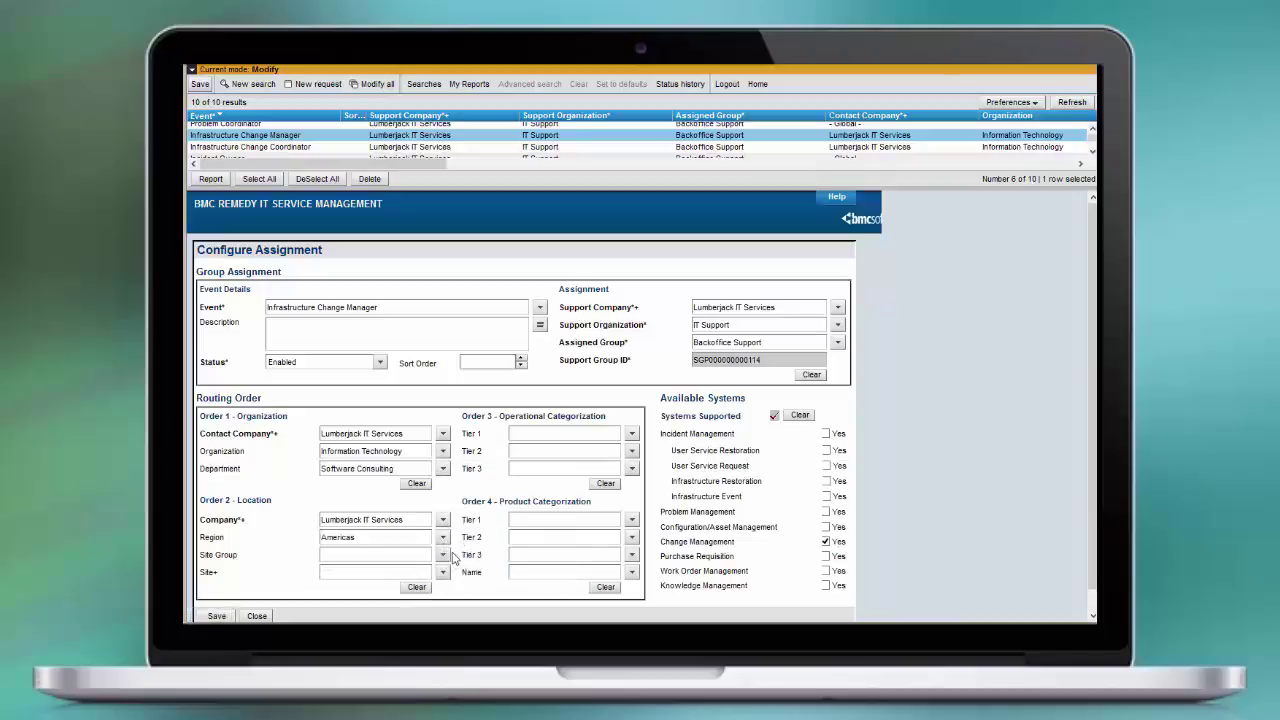
pyautogui.click(443, 555)
pyautogui.click(455, 570)
pyautogui.click(443, 572)
pyautogui.click(450, 590)
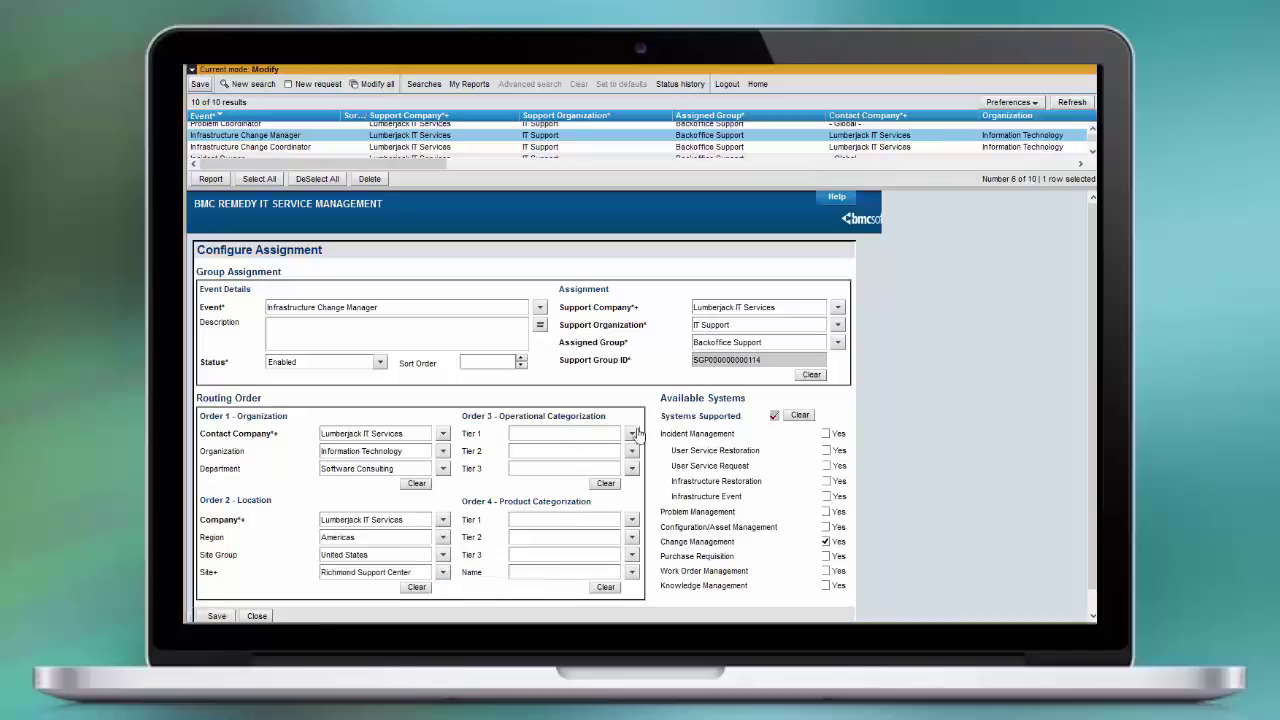
pyautogui.click(838, 308)
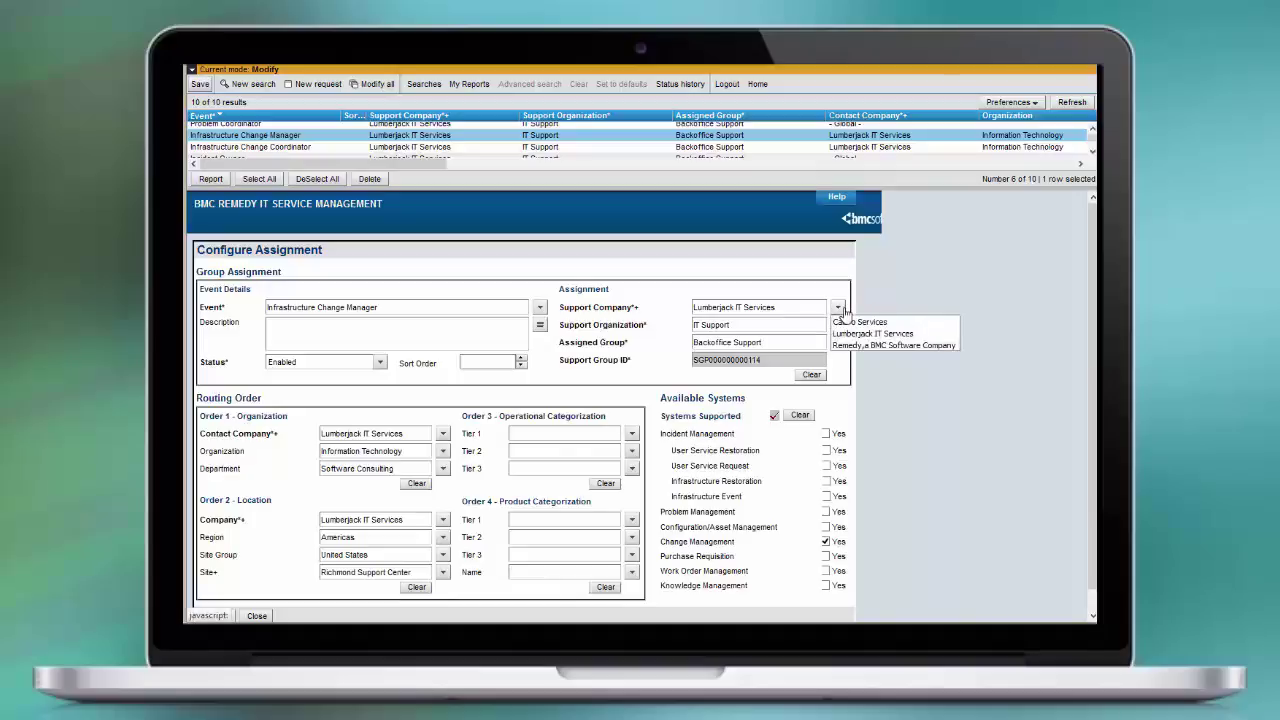
pyautogui.click(845, 333)
pyautogui.click(838, 327)
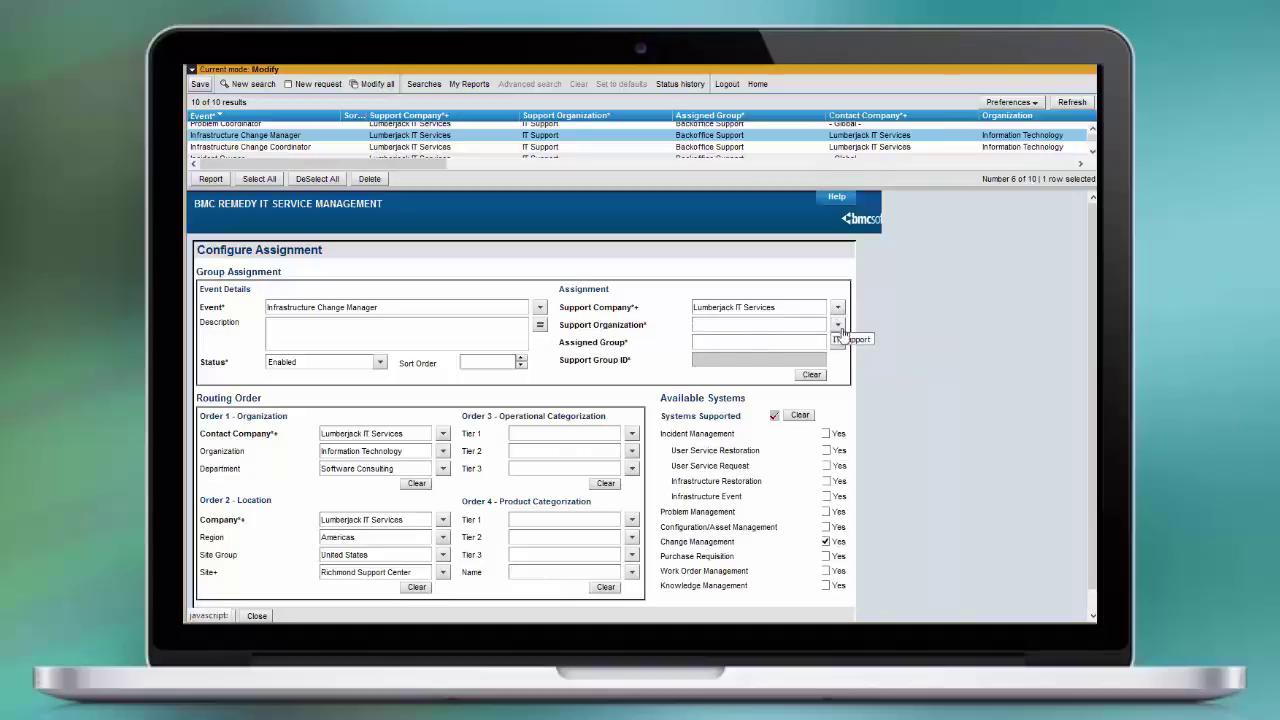
pyautogui.click(848, 339)
pyautogui.click(838, 342)
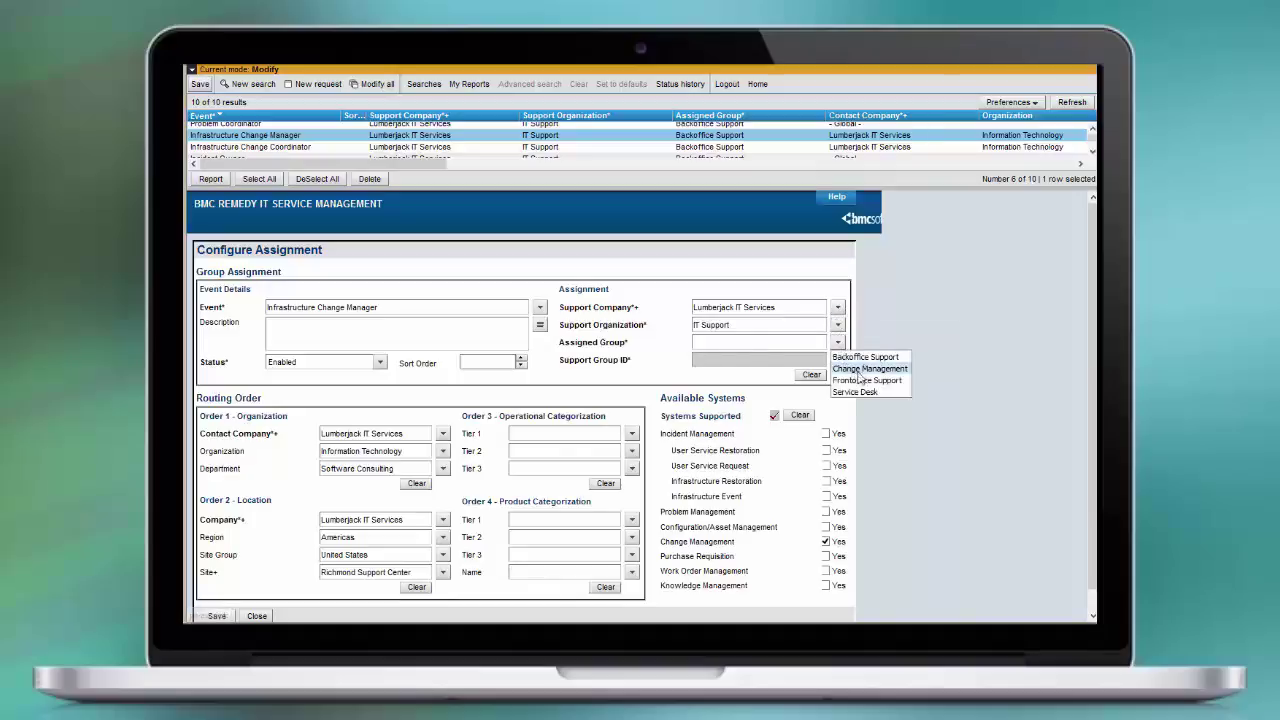
pyautogui.click(862, 357)
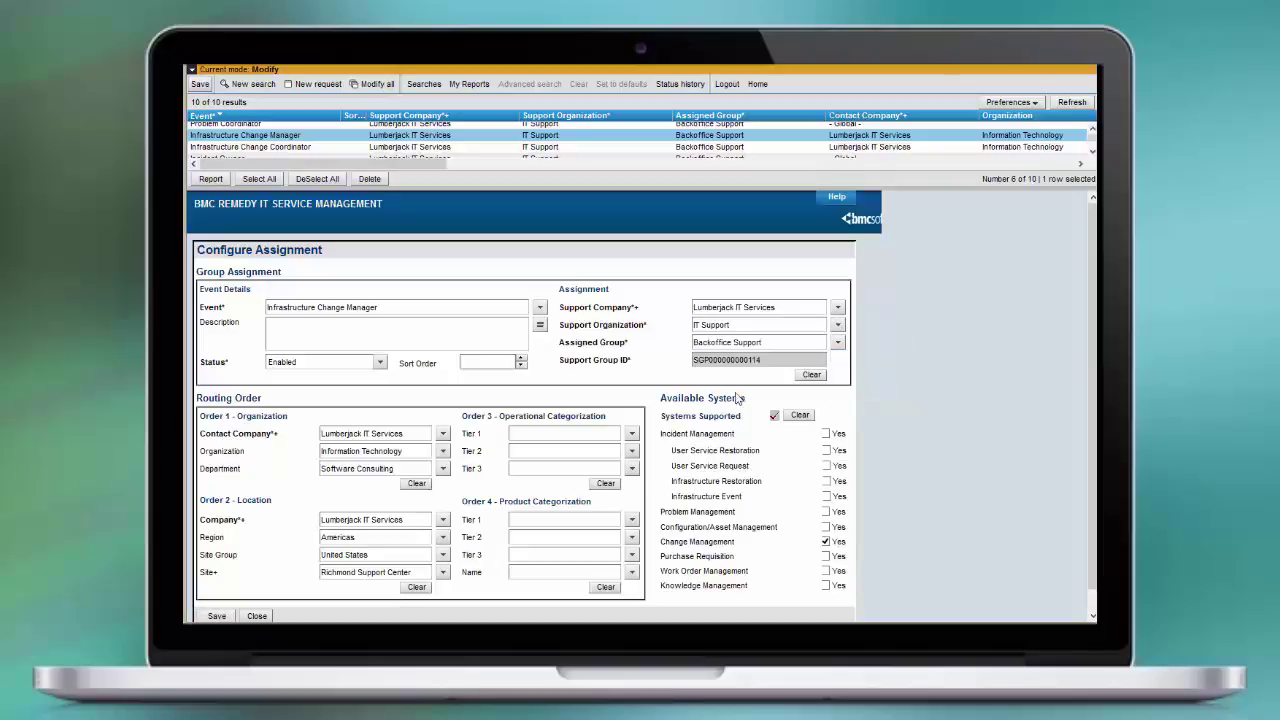
pyautogui.click(259, 616)
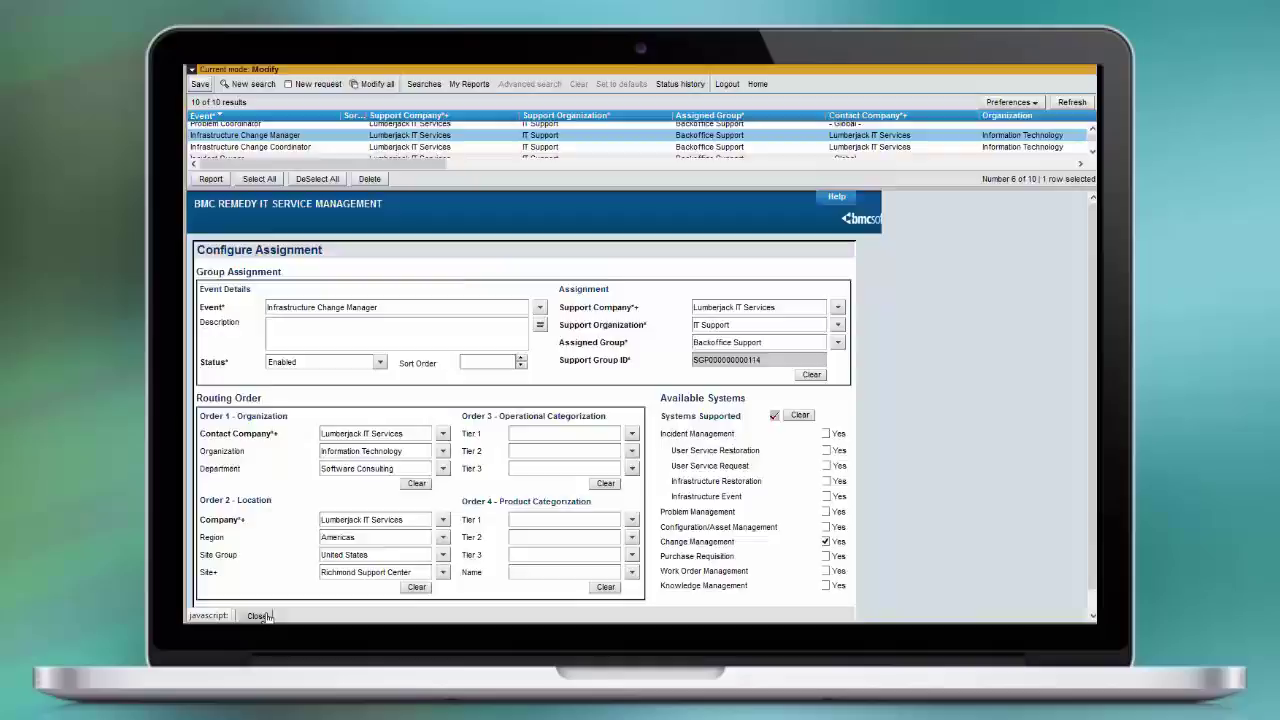
pyautogui.click(742, 300)
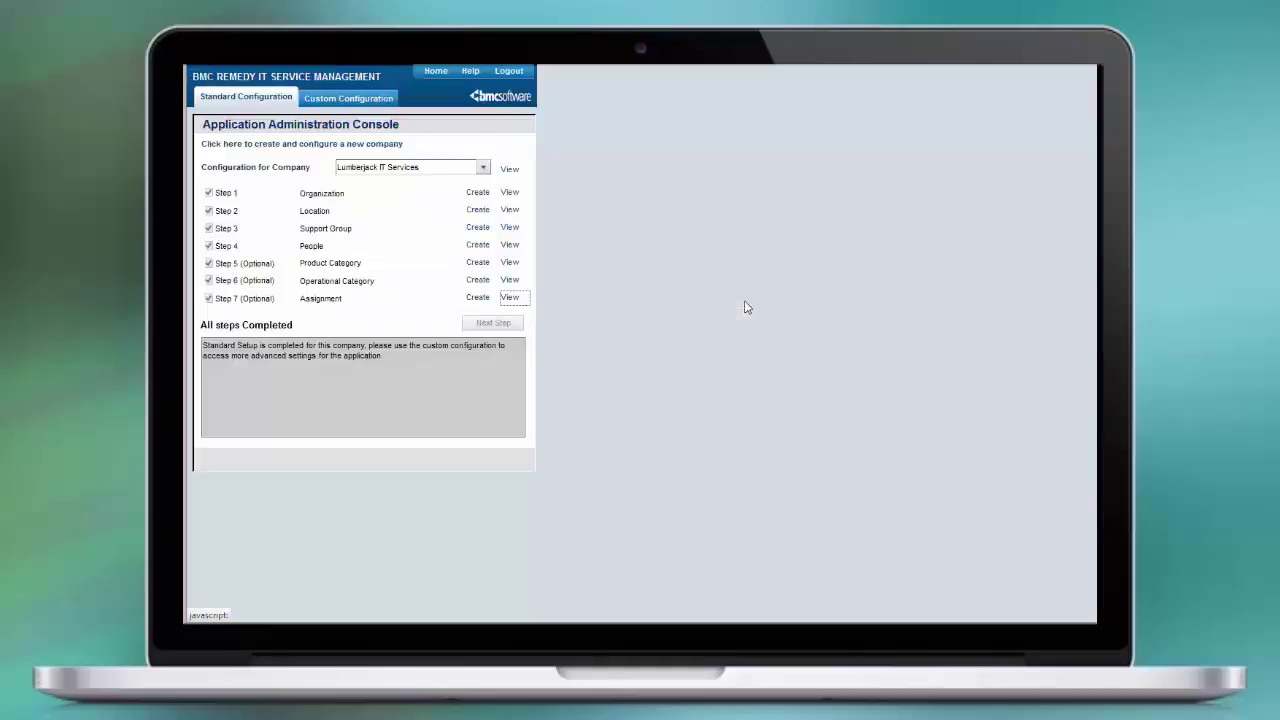